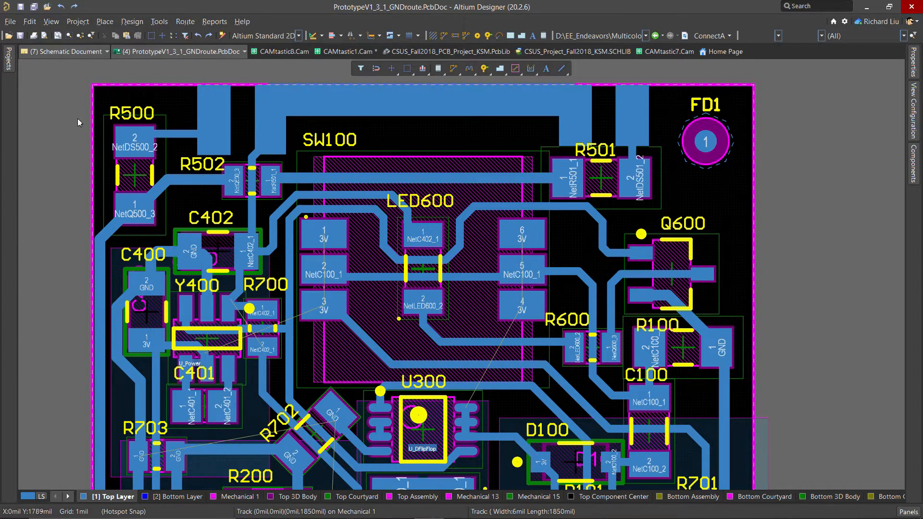
Step: Generate the Gerber X2 fabrication files for the board, plotting all used layers
{"action": "left_click", "coordinate": [10, 21]}
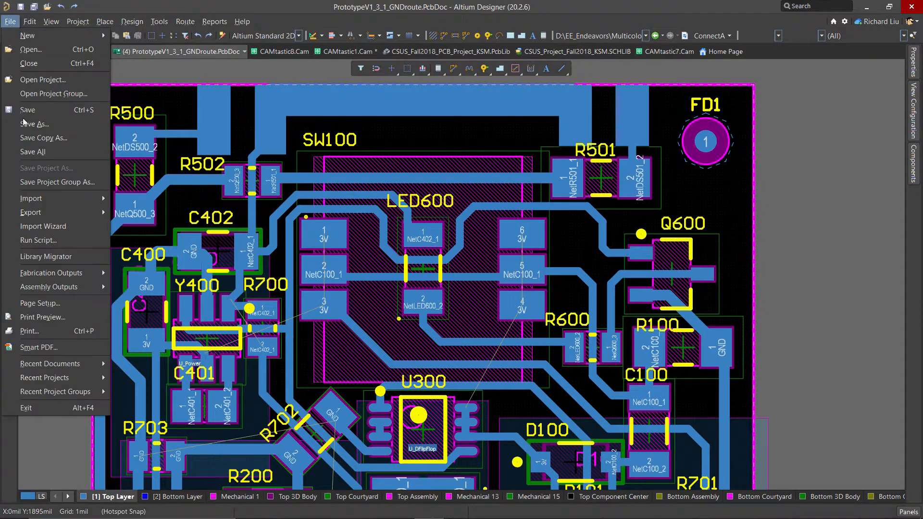
{"action": "mouse_move", "coordinate": [49, 273]}
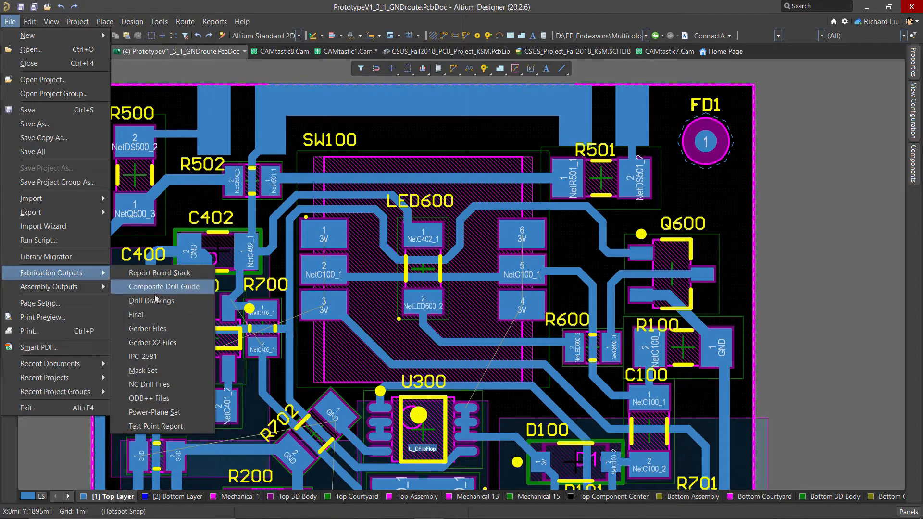
{"action": "left_click", "coordinate": [158, 342]}
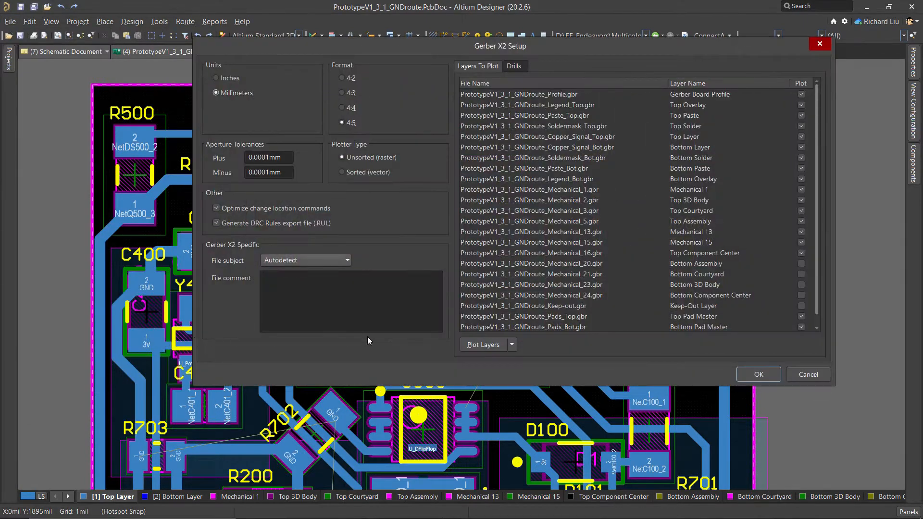
{"action": "left_click", "coordinate": [513, 344]}
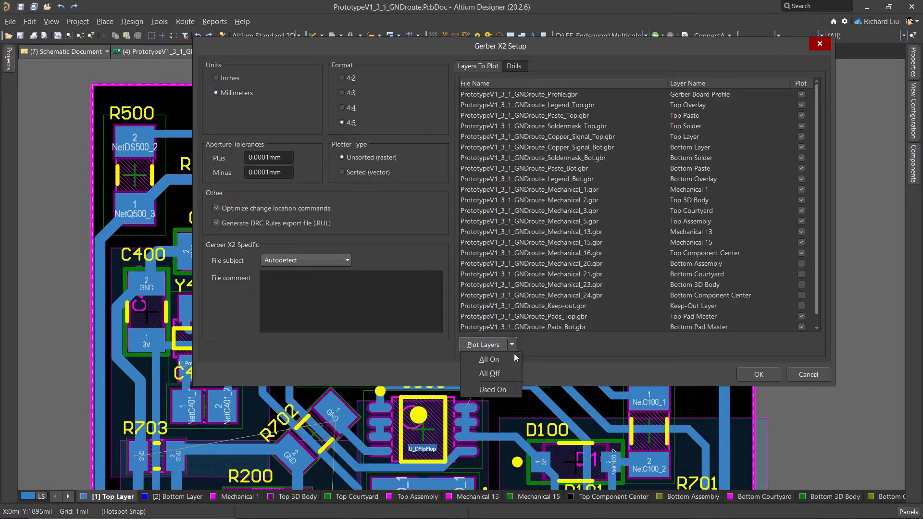
{"action": "left_click", "coordinate": [509, 389]}
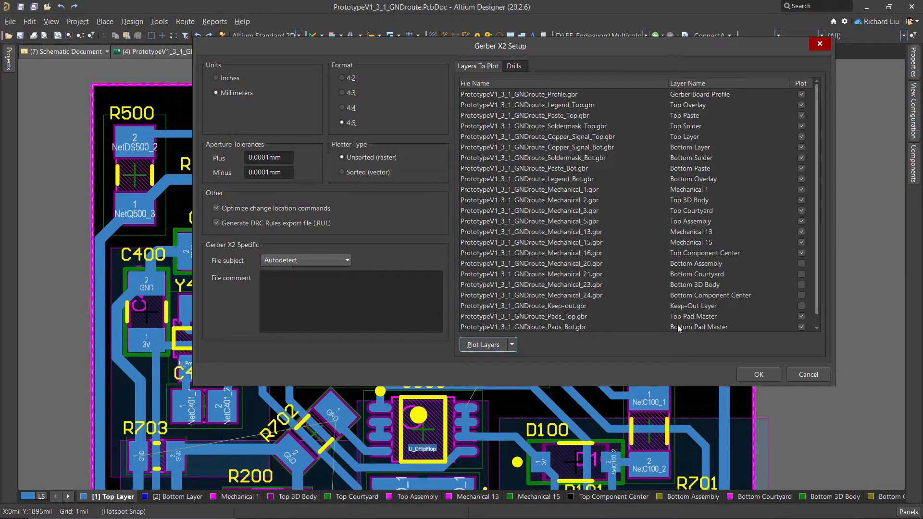
{"action": "left_click", "coordinate": [753, 376]}
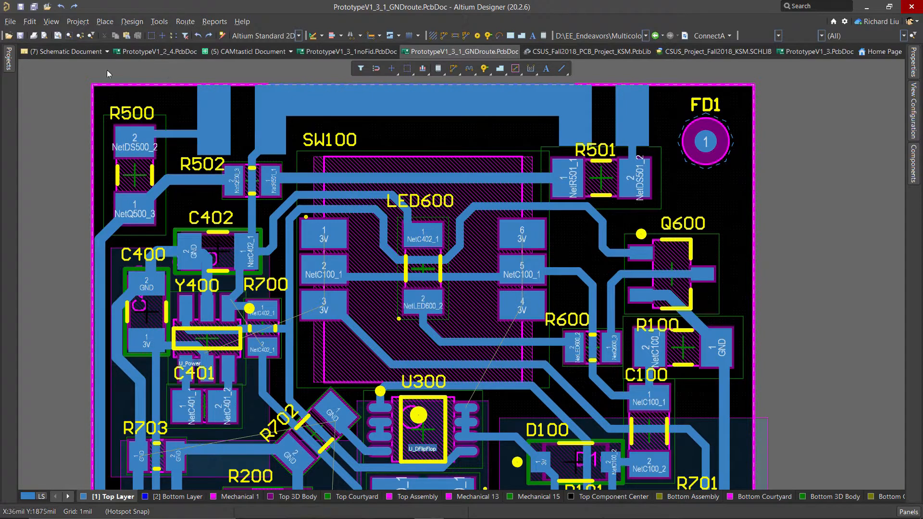
Step: Generate the board's NC drill files with the existing setup and accept the drill data import
{"action": "left_click", "coordinate": [10, 21]}
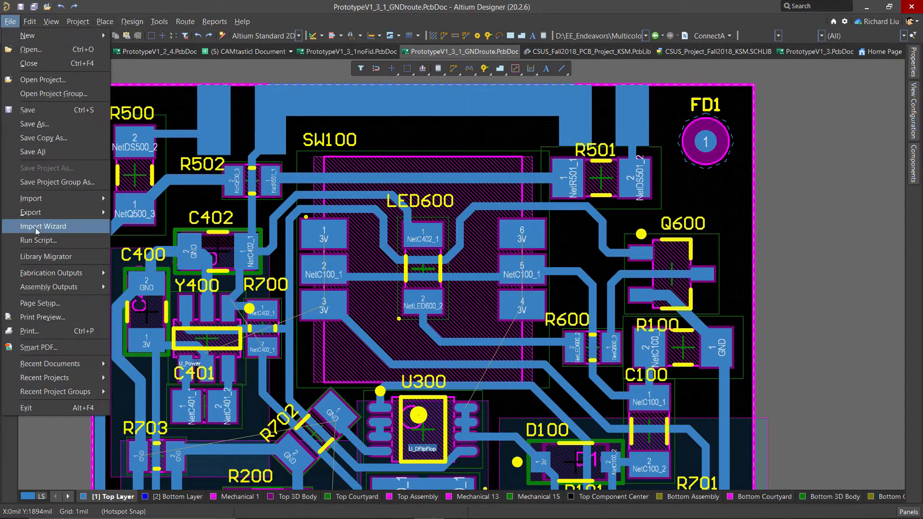
{"action": "mouse_move", "coordinate": [64, 280]}
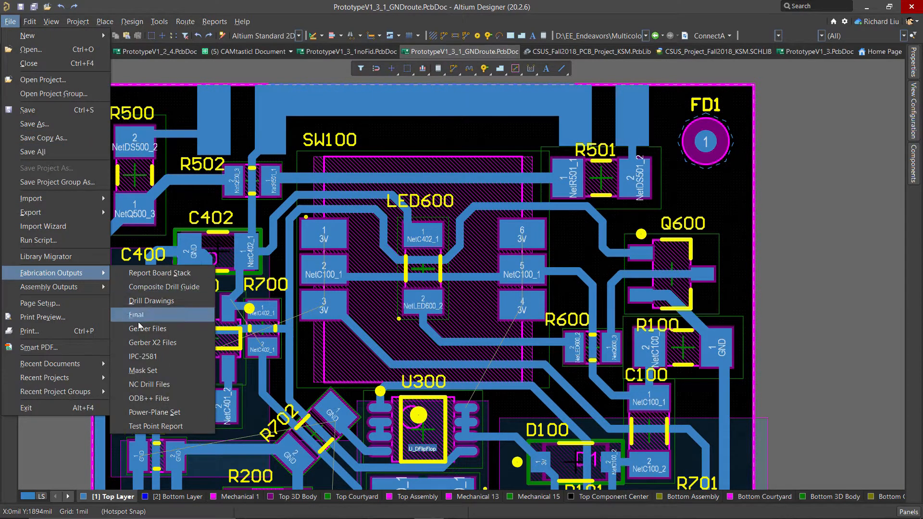
{"action": "left_click", "coordinate": [144, 384]}
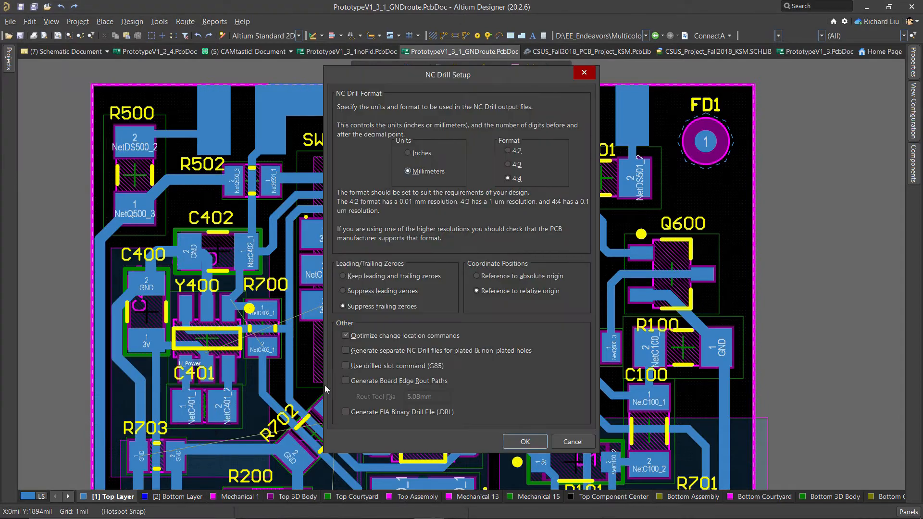
{"action": "left_click", "coordinate": [512, 444]}
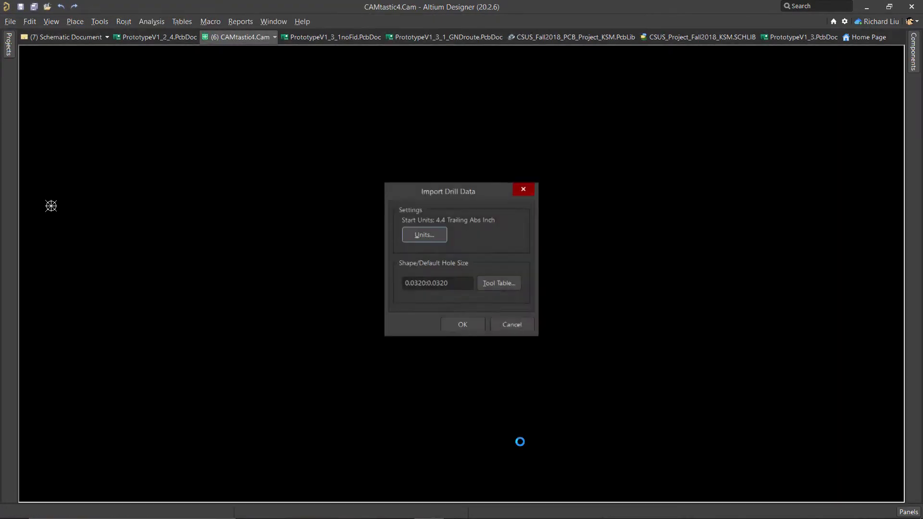
{"action": "left_click", "coordinate": [463, 325]}
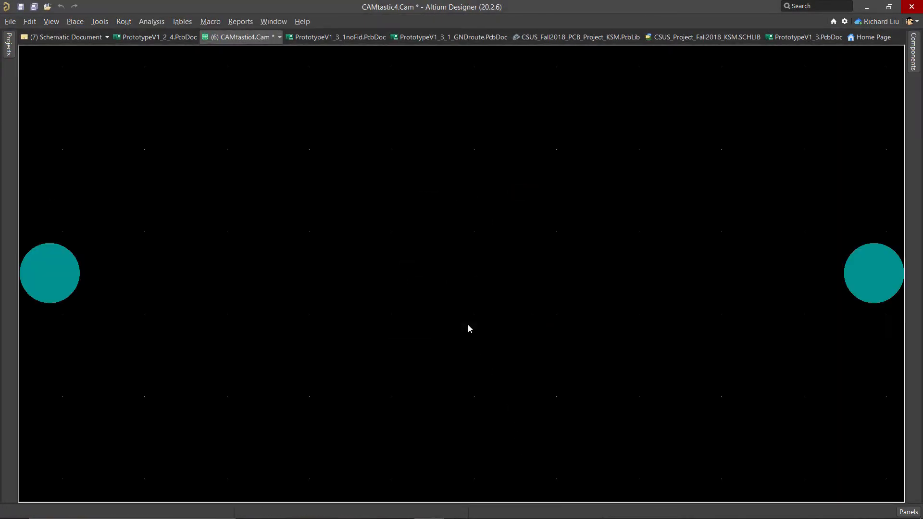
Step: Launch FlatCAM
{"action": "key", "text": "super"}
{"action": "type", "text": "f"}
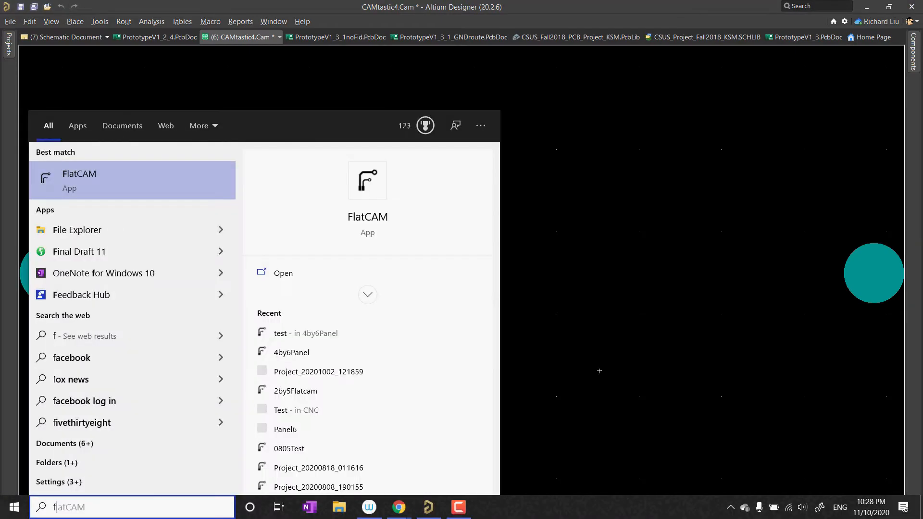
{"action": "type", "text": "l"}
{"action": "key", "text": "Return"}
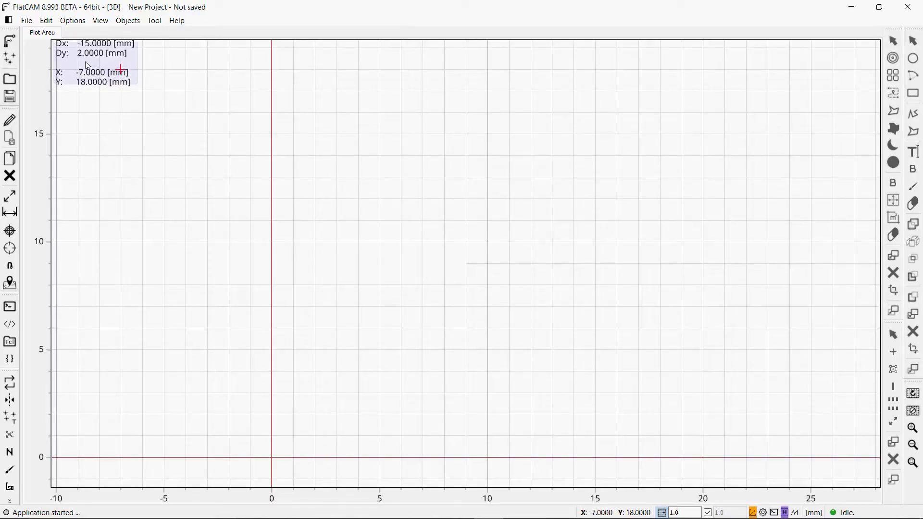
Step: Open the top copper Gerber file PrototypeV1_3_1_GNDroute_Copper_Signal_Top from the PrototypeV1_3_1Gnd folder
{"action": "left_click", "coordinate": [26, 20]}
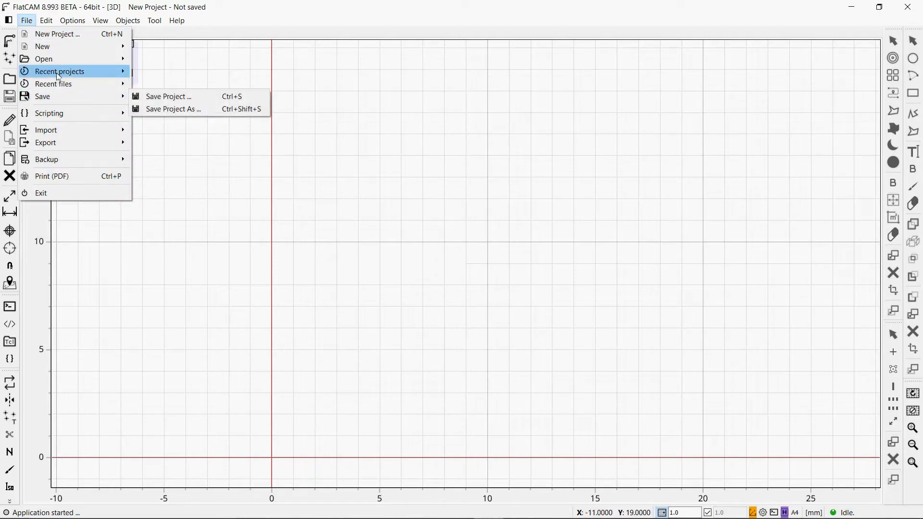
{"action": "mouse_move", "coordinate": [69, 62]}
{"action": "left_click", "coordinate": [160, 73]}
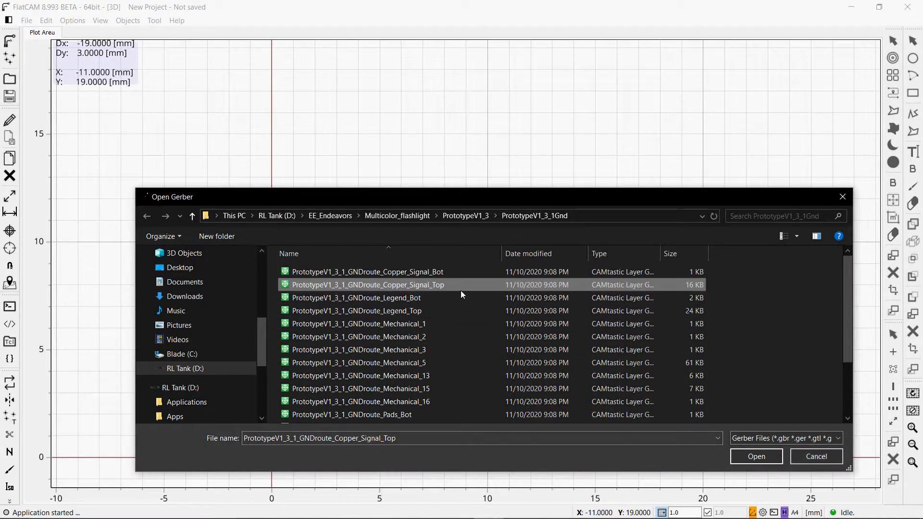
{"action": "left_click", "coordinate": [753, 456]}
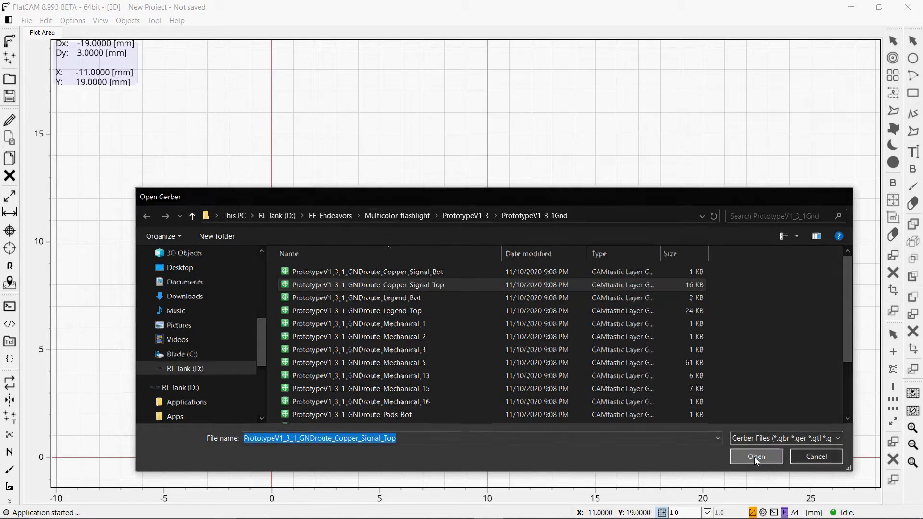
Step: Open the board outline Gerber PrototypeV1_3_1noFid_Mechanical_1 from the Project Outputs for PrototypeV1_3 folder
{"action": "key", "text": "ctrl+o"}
{"action": "scroll", "coordinate": [382, 313], "scroll_direction": "down", "scroll_amount": 5}
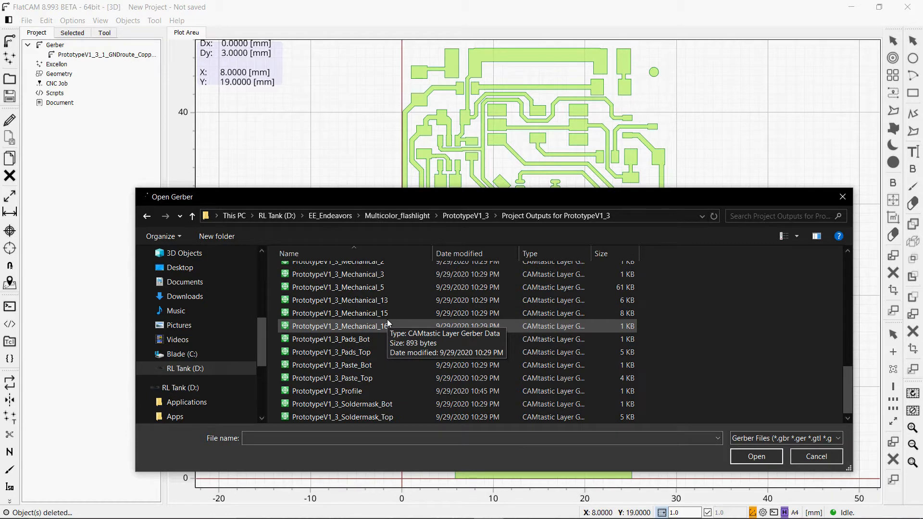
{"action": "scroll", "coordinate": [388, 320], "scroll_direction": "up", "scroll_amount": 3}
{"action": "left_click", "coordinate": [387, 294]}
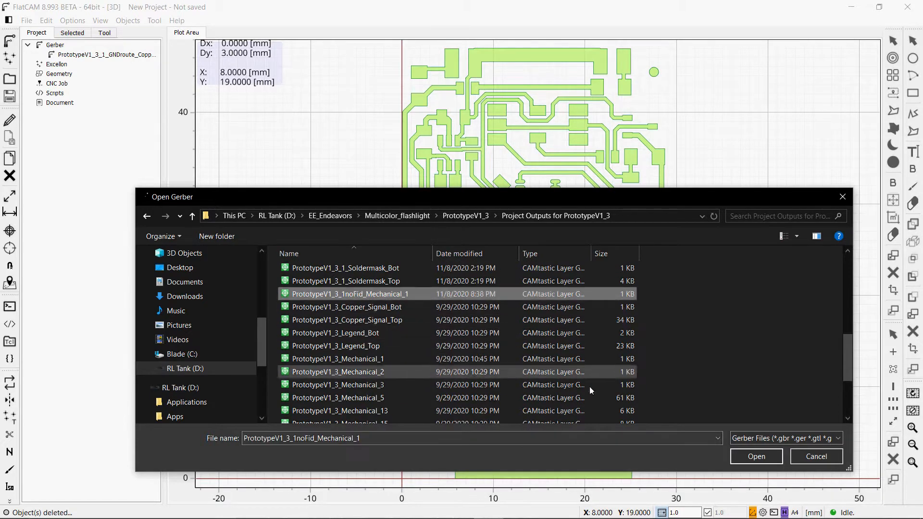
{"action": "left_click", "coordinate": [758, 456]}
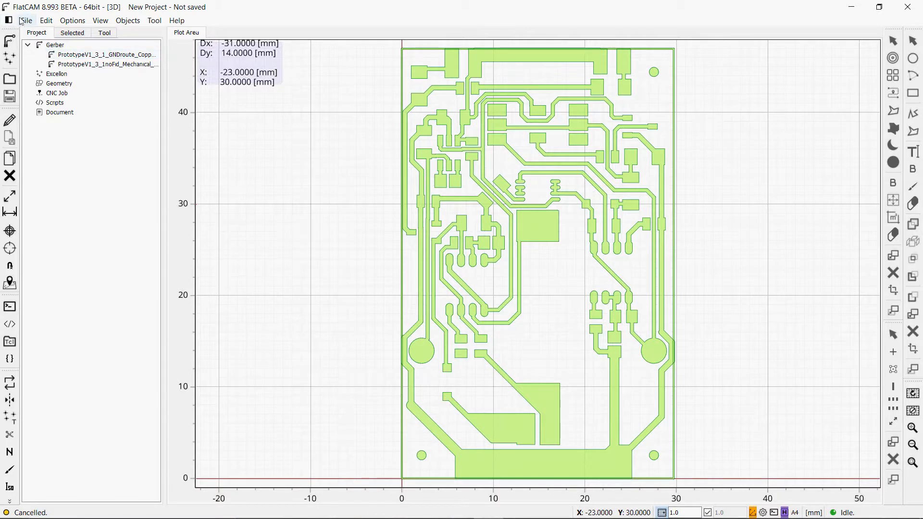
Step: Open the Excellon drill file PrototypeV1_3_1_GNDroute from the PrototypeV1_3 folder
{"action": "left_click", "coordinate": [22, 20]}
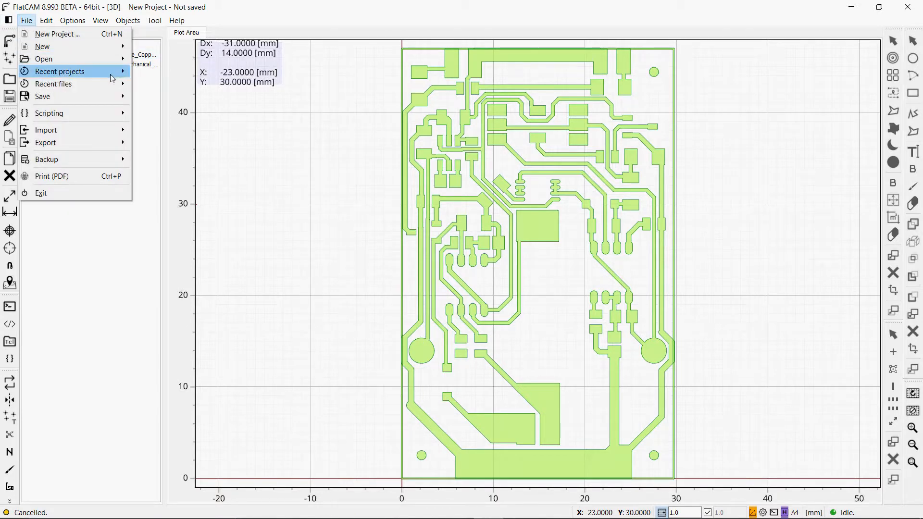
{"action": "mouse_move", "coordinate": [117, 60]}
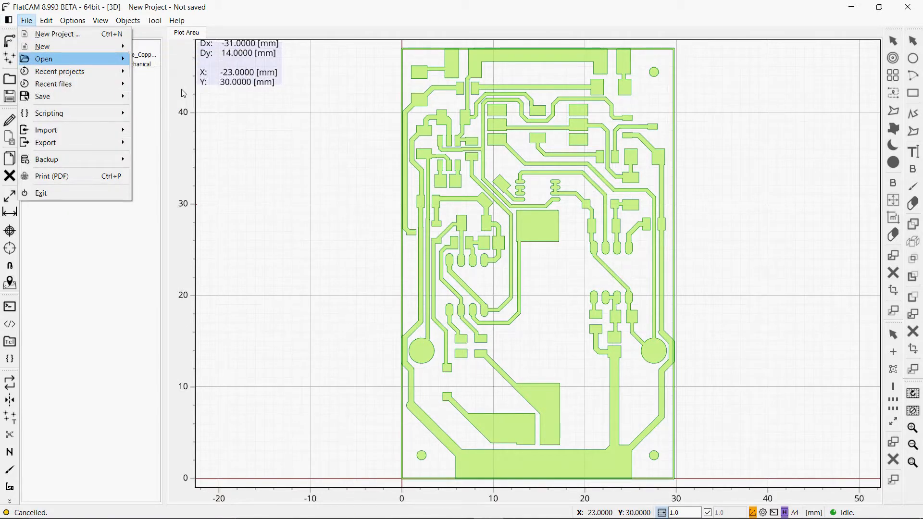
{"action": "left_click", "coordinate": [182, 88]}
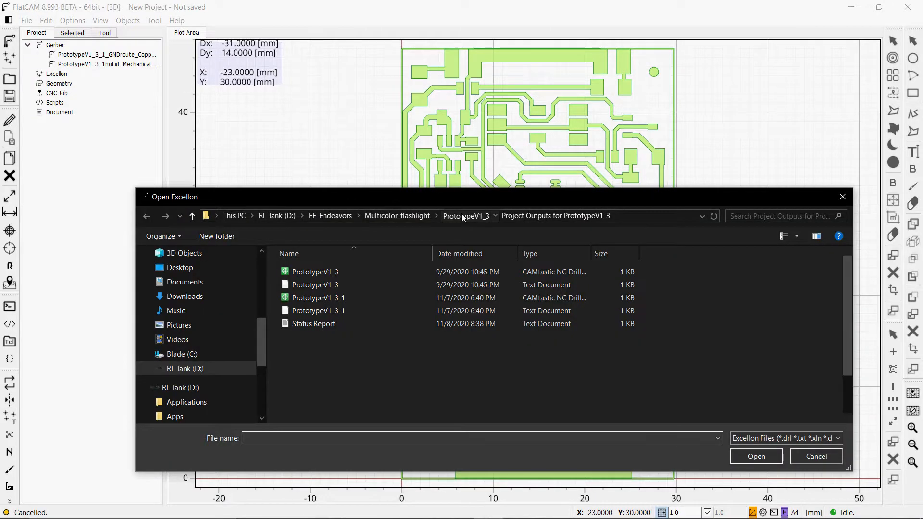
{"action": "left_click", "coordinate": [460, 217]}
{"action": "double_click", "coordinate": [388, 272]}
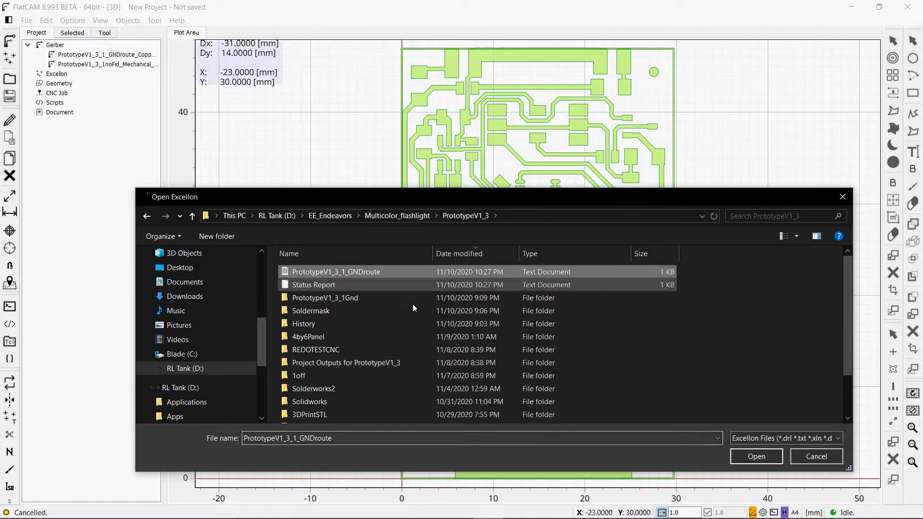
Step: Panelize the top copper Gerber in 3 columns and 3 rows, spaced 3.4 and 0.8, using PrototypeV1_3_1noFid_Mechanical_1.gbr as the reference object
{"action": "scroll", "coordinate": [743, 260], "scroll_direction": "down", "scroll_amount": 1}
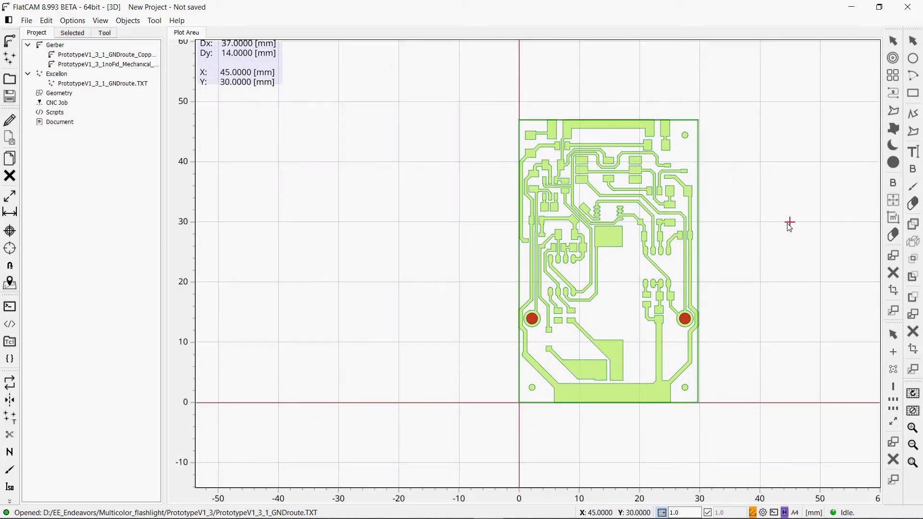
{"action": "middle_click_drag", "start_coordinate": [789, 226], "coordinate": [495, 293]}
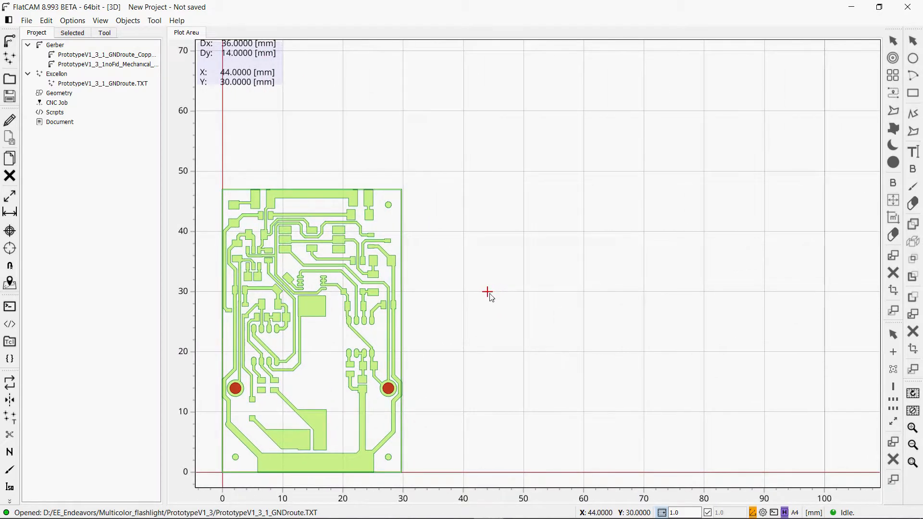
{"action": "scroll", "coordinate": [380, 362], "scroll_direction": "down", "scroll_amount": 2}
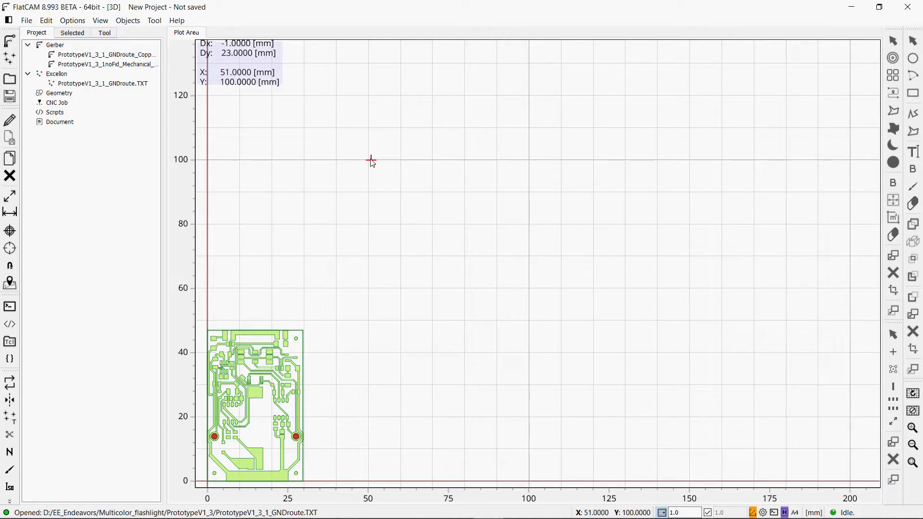
{"action": "left_click", "coordinate": [128, 21]}
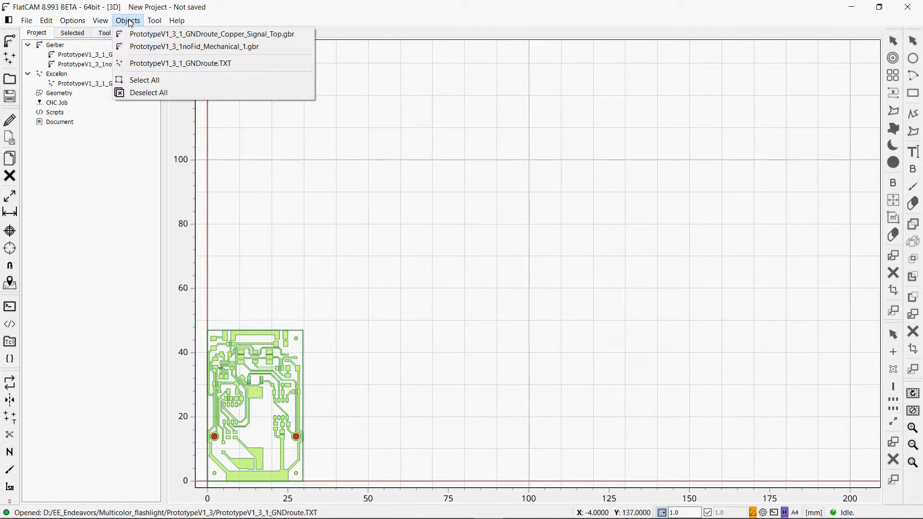
{"action": "mouse_move", "coordinate": [166, 23]}
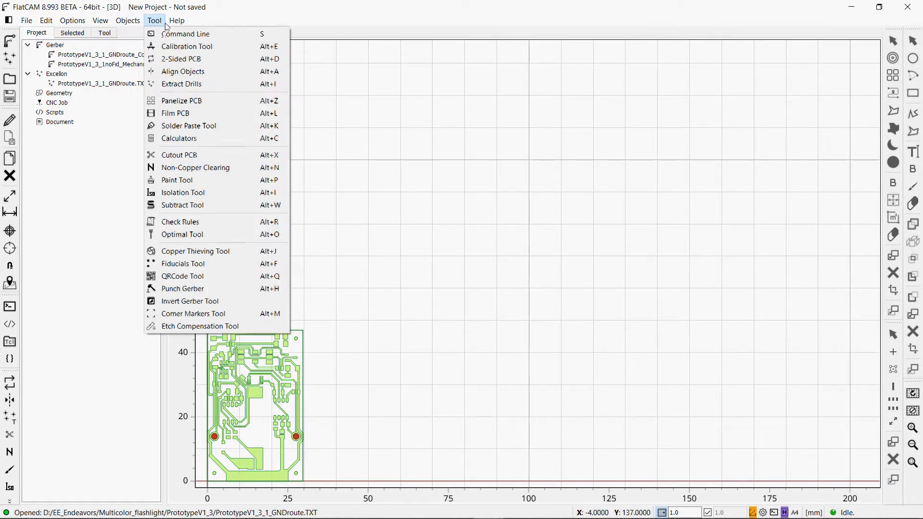
{"action": "left_click", "coordinate": [188, 106]}
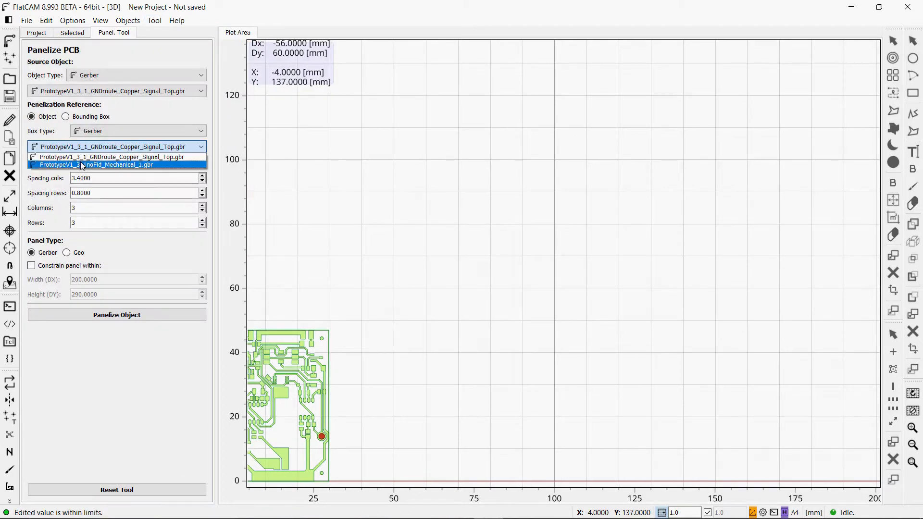
{"action": "left_click", "coordinate": [83, 166]}
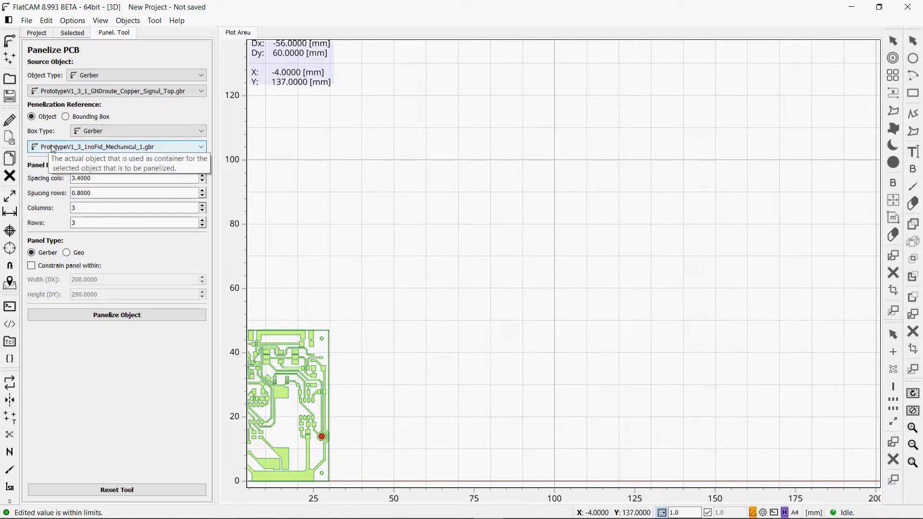
{"action": "left_click", "coordinate": [101, 322]}
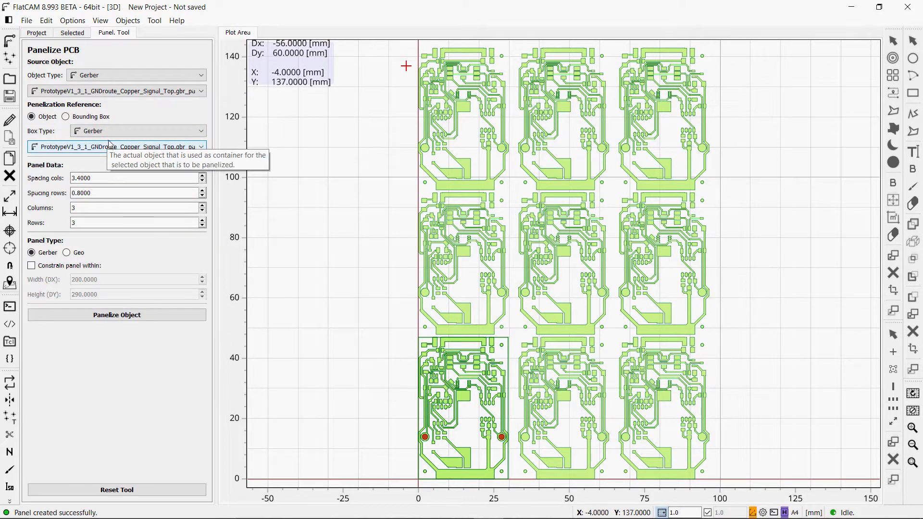
Step: Choose PrototypeV1_3_1noFid_Mechanical_1.gbr as both the source and the reference object for a new panelization
{"action": "left_click", "coordinate": [43, 38]}
{"action": "left_click", "coordinate": [75, 65]}
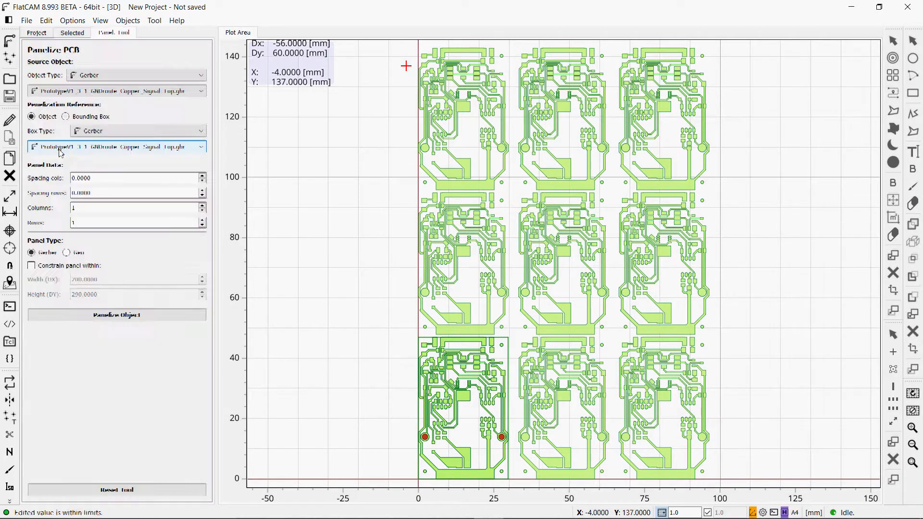
{"action": "left_click", "coordinate": [61, 149]}
{"action": "left_click", "coordinate": [77, 155]}
{"action": "left_click", "coordinate": [79, 90]}
{"action": "left_click", "coordinate": [76, 109]}
Step: Panelize the outline with 3.4 column spacing, 0.8 row spacing, 3 columns and 3 rows
{"action": "left_click", "coordinate": [75, 177]}
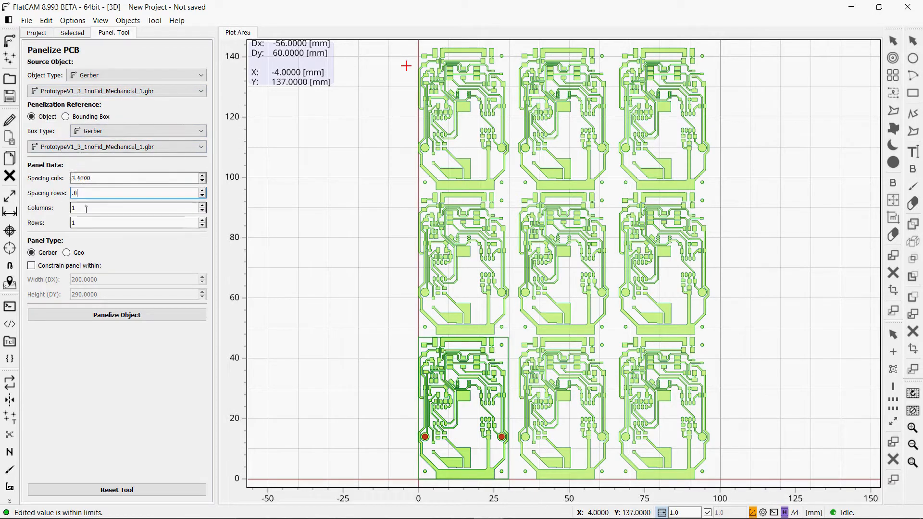
{"action": "key", "text": "Tab"}
{"action": "type", "text": "3"}
{"action": "key", "text": "Tab"}
{"action": "type", "text": "3"}
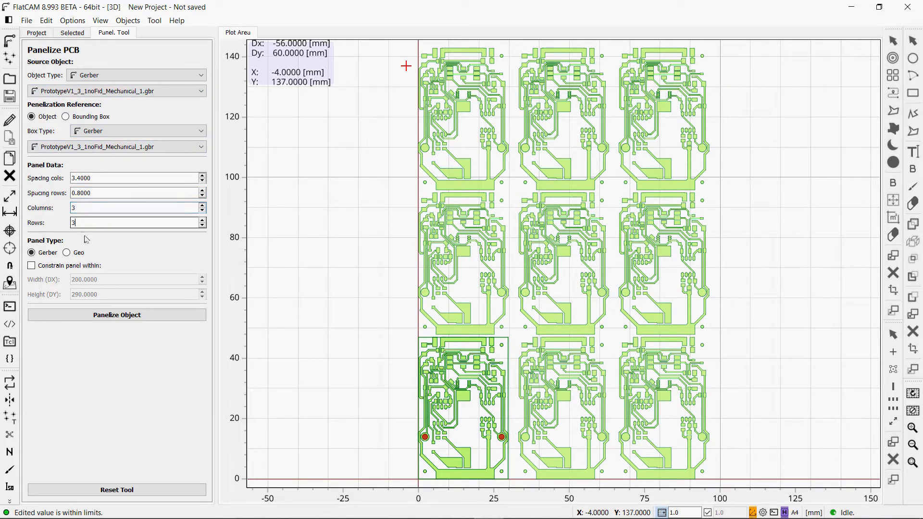
{"action": "left_click", "coordinate": [99, 321]}
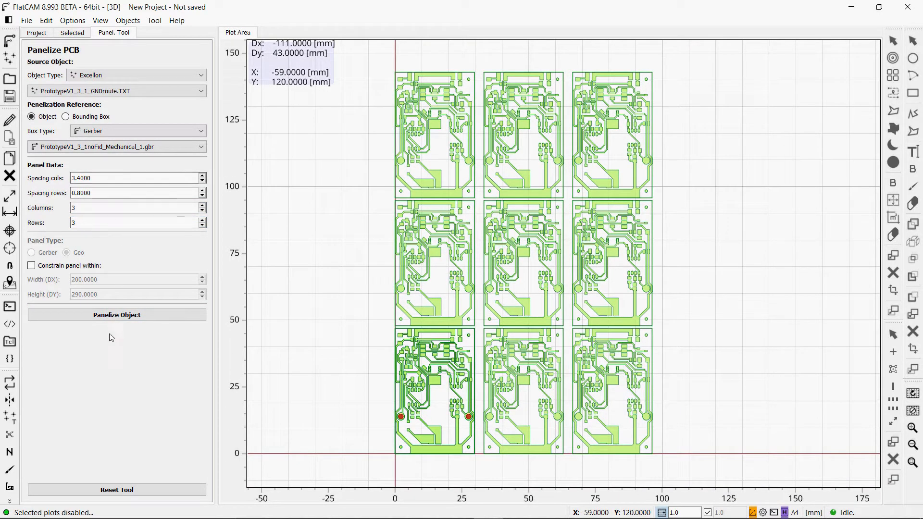
Step: Panelize the PrototypeV1_3_1_GNDroute.TXT drills in 3 columns and 3 rows, using PrototypeV1_3_1noFid_Mechanical_1.gbr as the reference object
{"action": "left_click", "coordinate": [117, 317]}
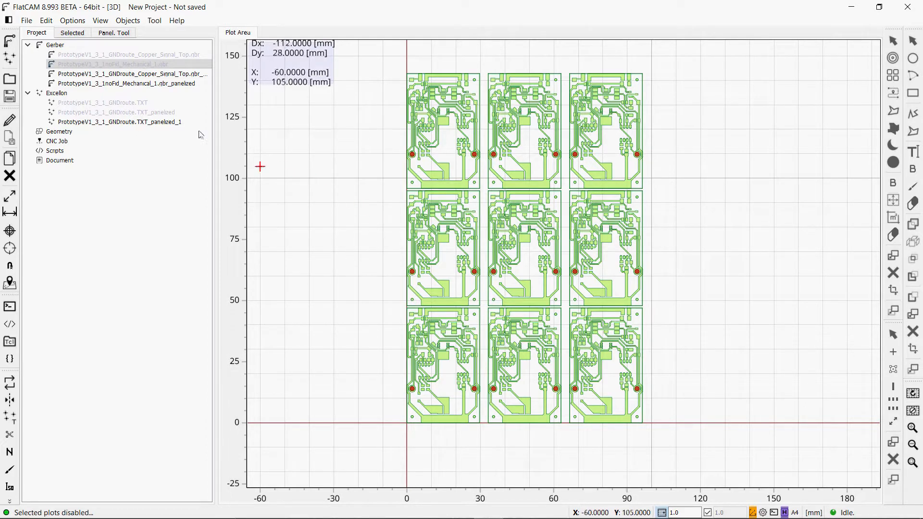
Step: Copy the panelized top copper Gerber and disable the plot of the original panelized Gerber
{"action": "right_click", "coordinate": [159, 75]}
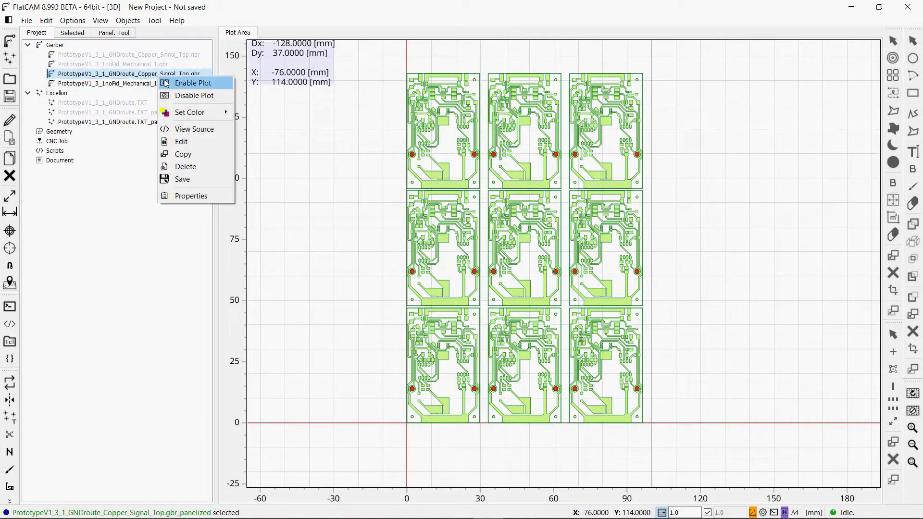
{"action": "left_click", "coordinate": [188, 155]}
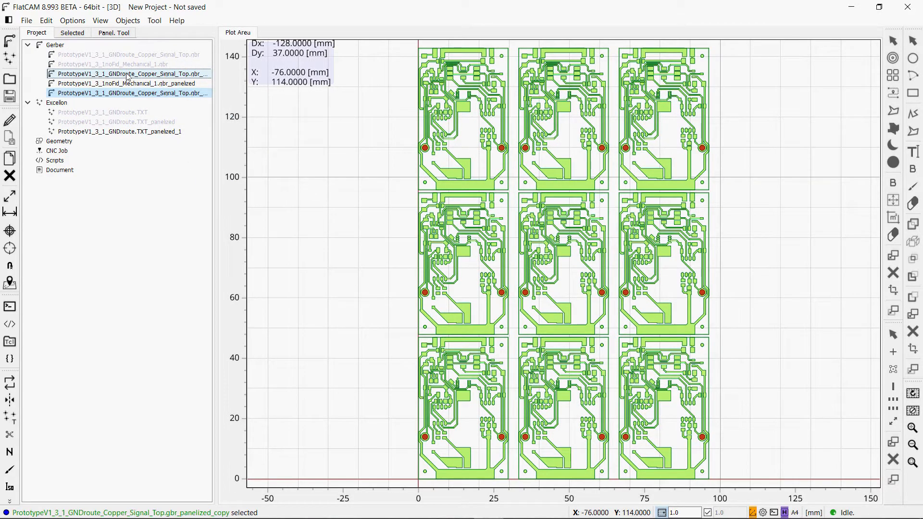
{"action": "left_click", "coordinate": [128, 77]}
{"action": "right_click", "coordinate": [129, 76]}
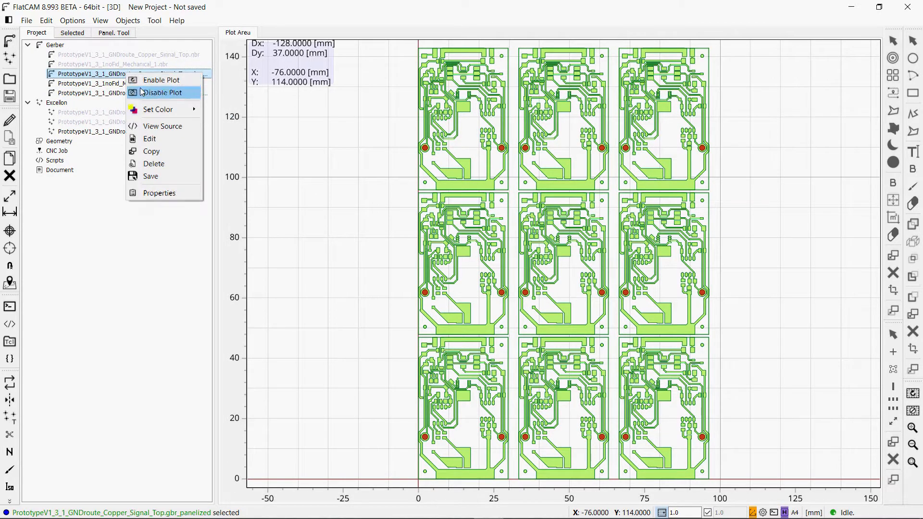
{"action": "left_click", "coordinate": [133, 94]}
{"action": "left_click", "coordinate": [133, 94]}
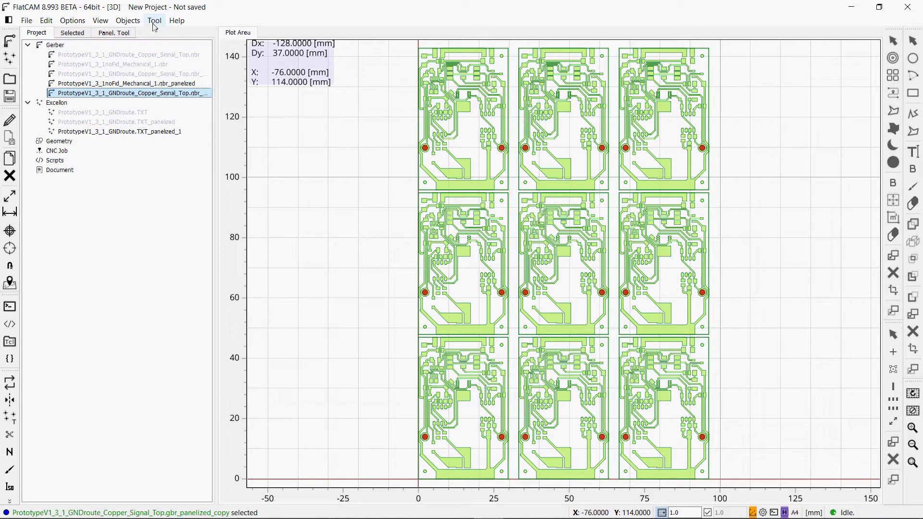
Step: Set up the Fiducials Tool for the copied copper panel with Manual mode and the second fiducial set to Down
{"action": "left_click", "coordinate": [155, 21]}
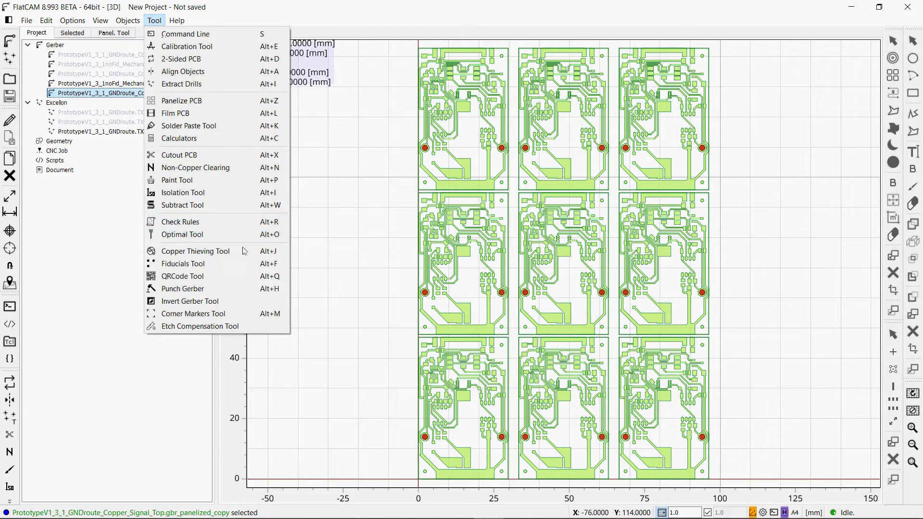
{"action": "left_click", "coordinate": [231, 268]}
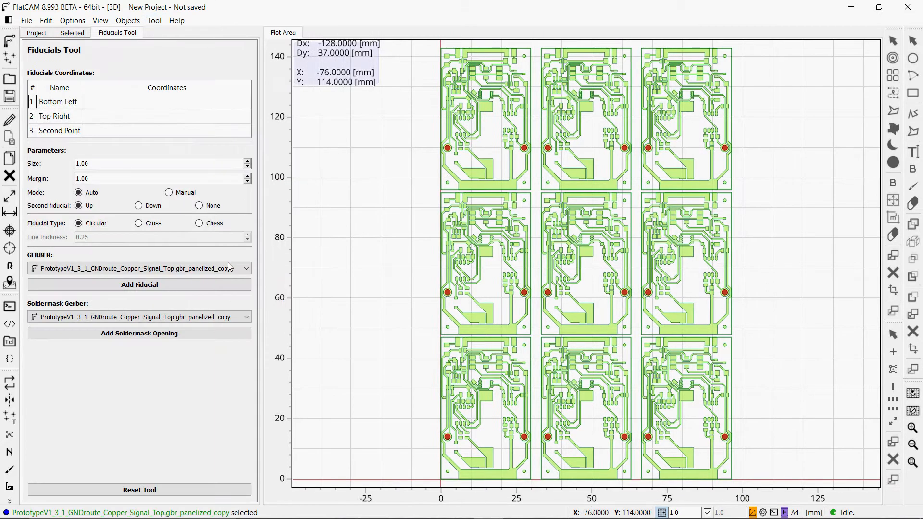
{"action": "left_click", "coordinate": [138, 205]}
{"action": "scroll", "coordinate": [444, 264], "scroll_direction": "down", "scroll_amount": 1}
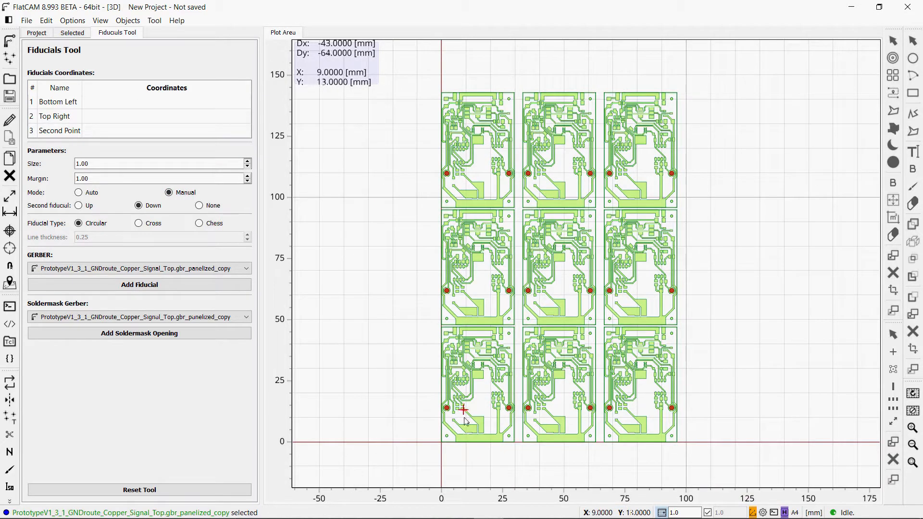
{"action": "left_click", "coordinate": [447, 451]}
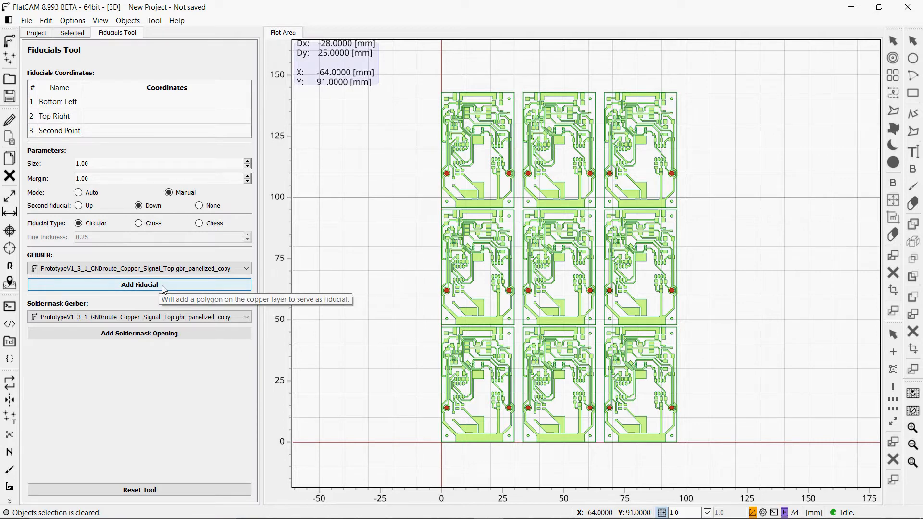
Step: Start adding fiducials and place the first two below the panel at (2.0, -1.0) and (94.0, -1.0)
{"action": "left_click", "coordinate": [163, 287]}
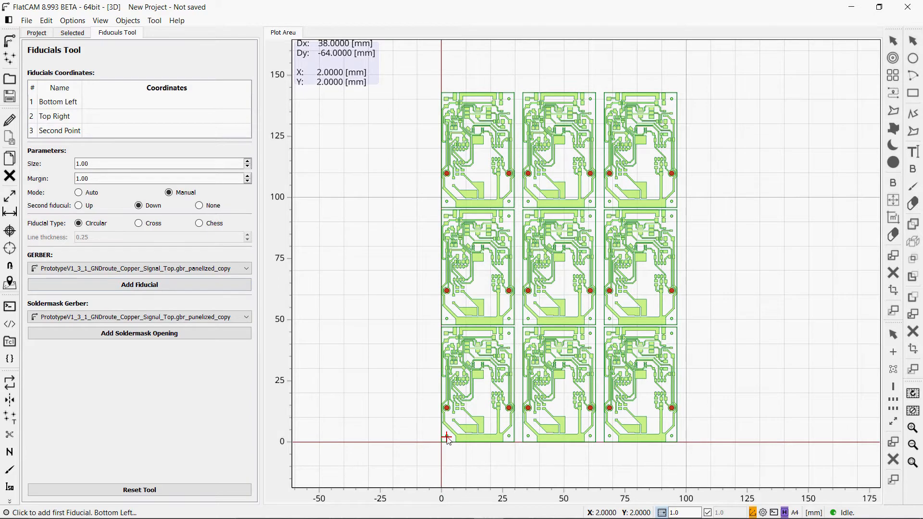
{"action": "scroll", "coordinate": [447, 438], "scroll_direction": "up", "scroll_amount": 3}
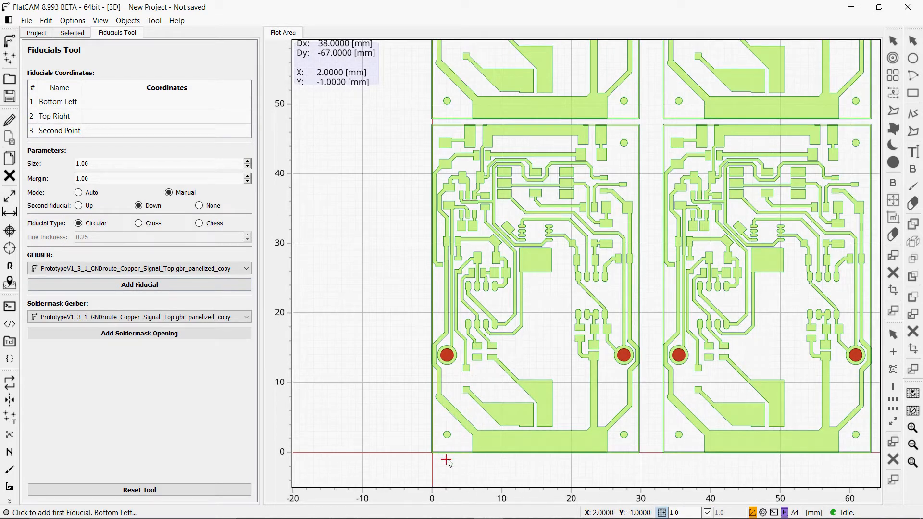
{"action": "left_click", "coordinate": [446, 459]}
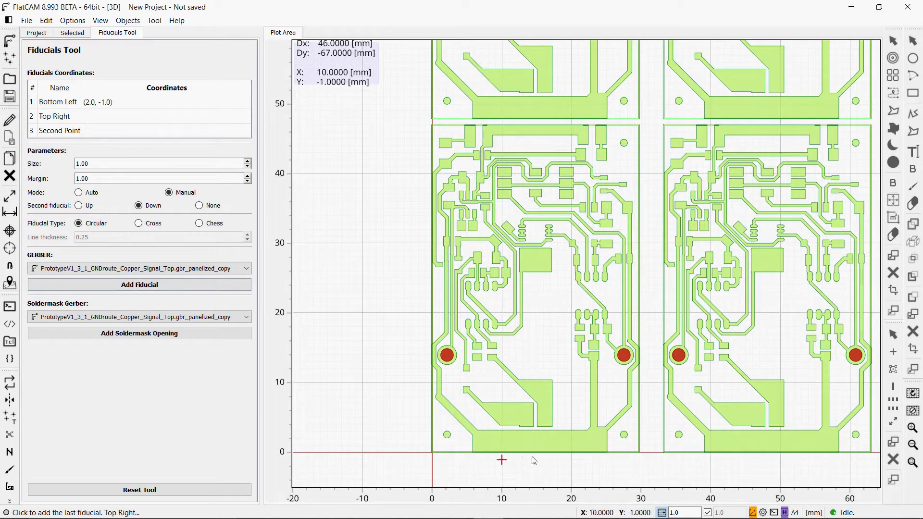
{"action": "right_click_drag", "start_coordinate": [801, 462], "coordinate": [417, 458]}
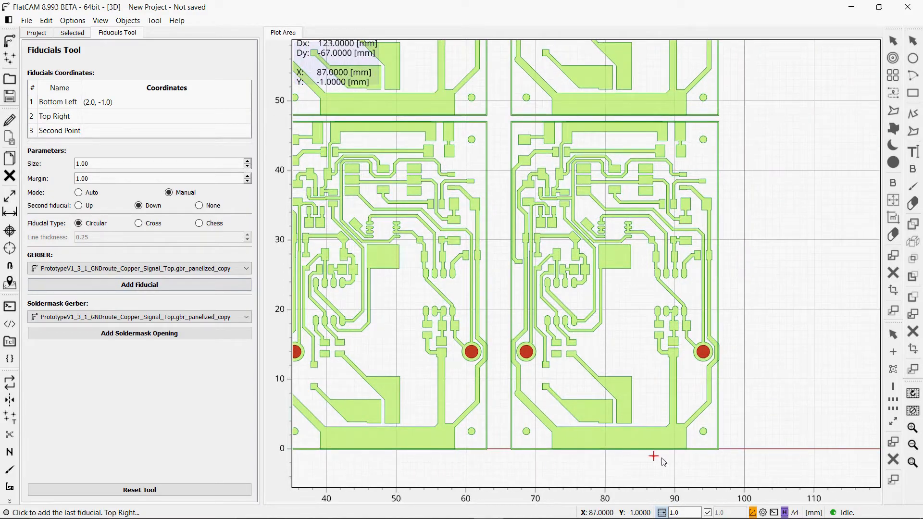
{"action": "left_click", "coordinate": [703, 456]}
Step: Place the last fiducial above the panel's top right board at about (94, 144) to complete the fiducial set
{"action": "scroll", "coordinate": [702, 455], "scroll_direction": "up", "scroll_amount": 2}
{"action": "scroll", "coordinate": [702, 455], "scroll_direction": "down", "scroll_amount": 4}
{"action": "right_click_drag", "start_coordinate": [699, 58], "coordinate": [701, 251]}
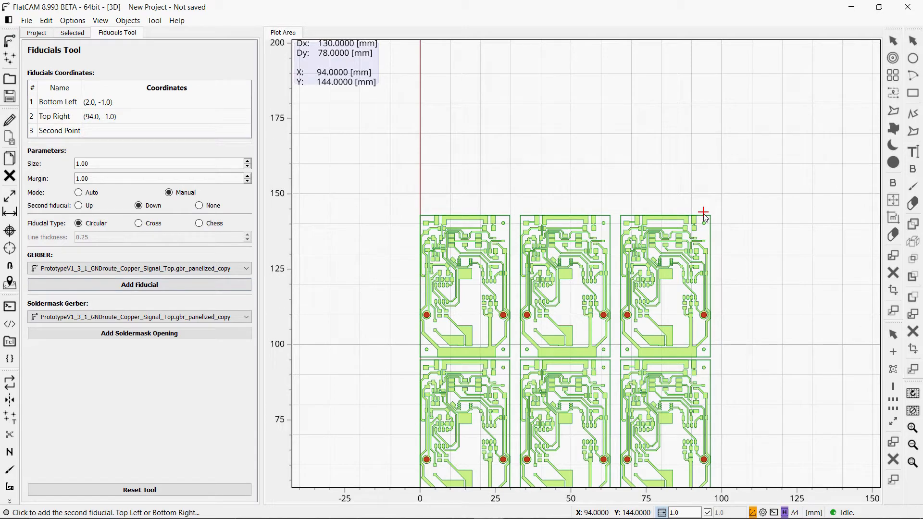
{"action": "left_click", "coordinate": [704, 213]}
{"action": "scroll", "coordinate": [698, 256], "scroll_direction": "down", "scroll_amount": 3}
{"action": "scroll", "coordinate": [702, 269], "scroll_direction": "up", "scroll_amount": 2}
{"action": "scroll", "coordinate": [709, 293], "scroll_direction": "up", "scroll_amount": 3}
{"action": "scroll", "coordinate": [700, 354], "scroll_direction": "down", "scroll_amount": 1}
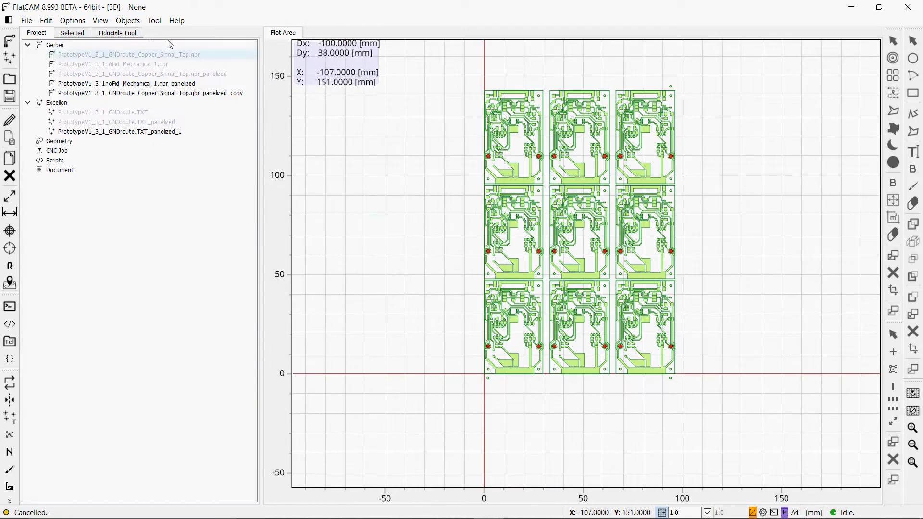
Step: Save the project as Test2 in the 4by6Panel folder
{"action": "left_click", "coordinate": [26, 21]}
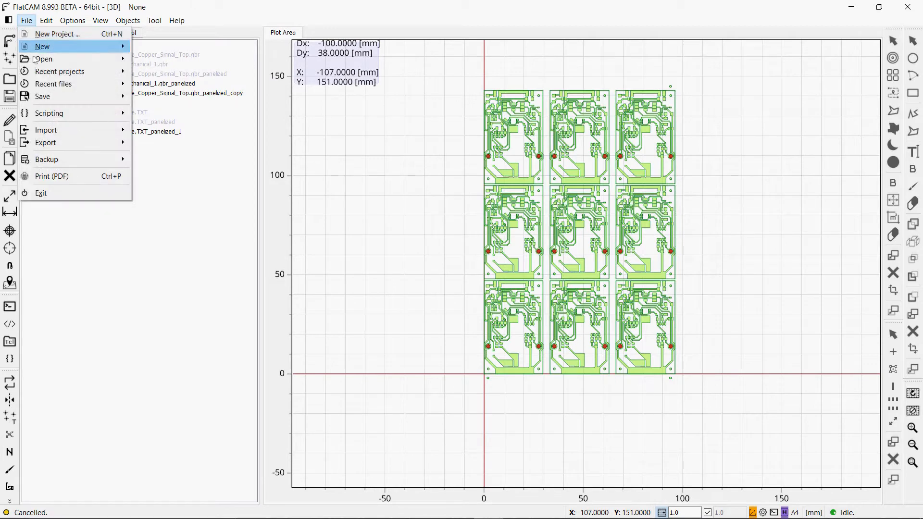
{"action": "mouse_move", "coordinate": [44, 97]}
{"action": "left_click", "coordinate": [173, 109]}
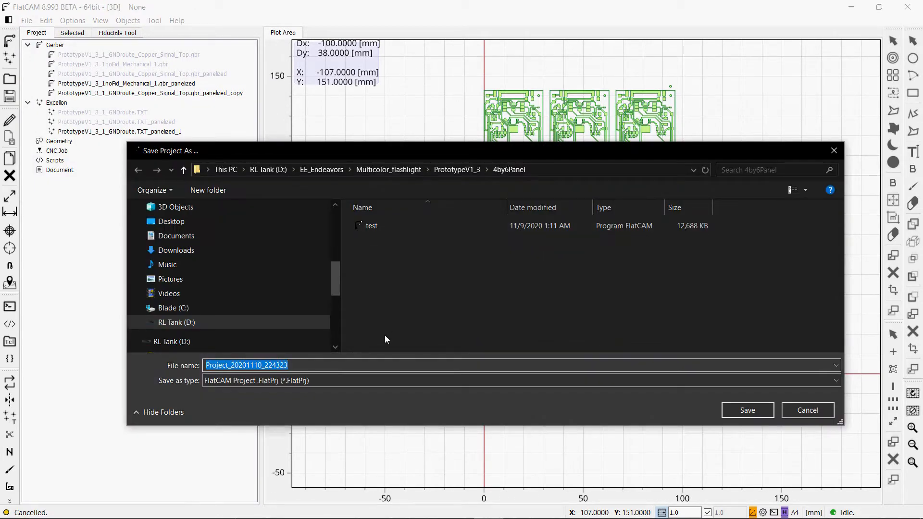
{"action": "key", "text": "BackSpace"}
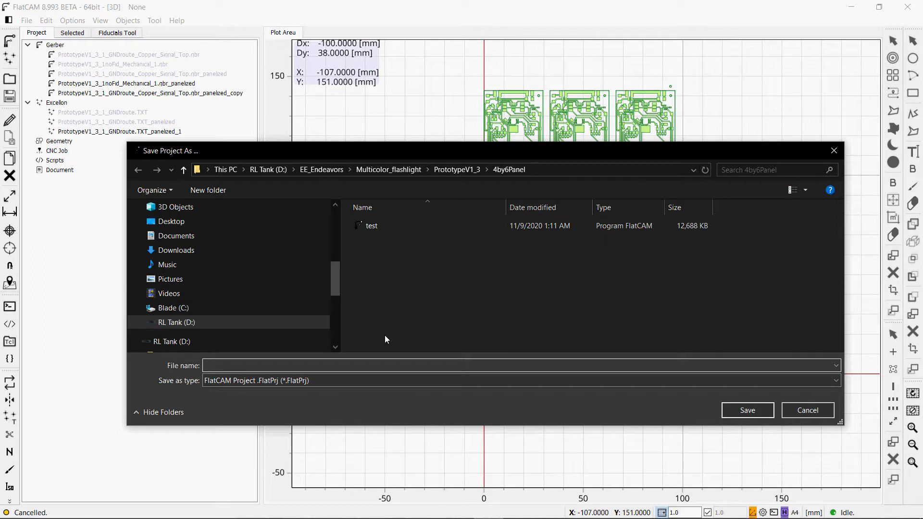
{"action": "type", "text": "Test2"}
{"action": "left_click", "coordinate": [767, 410]}
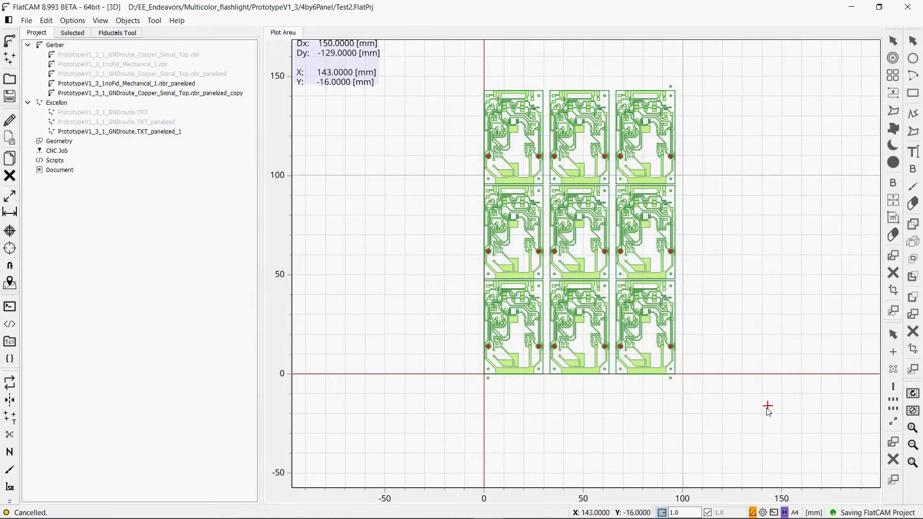
Step: Move the panelized outline, copper copy and drills together by about 1 mm in X and 3 mm in Y
{"action": "left_click_drag", "start_coordinate": [700, 76], "coordinate": [643, 159]}
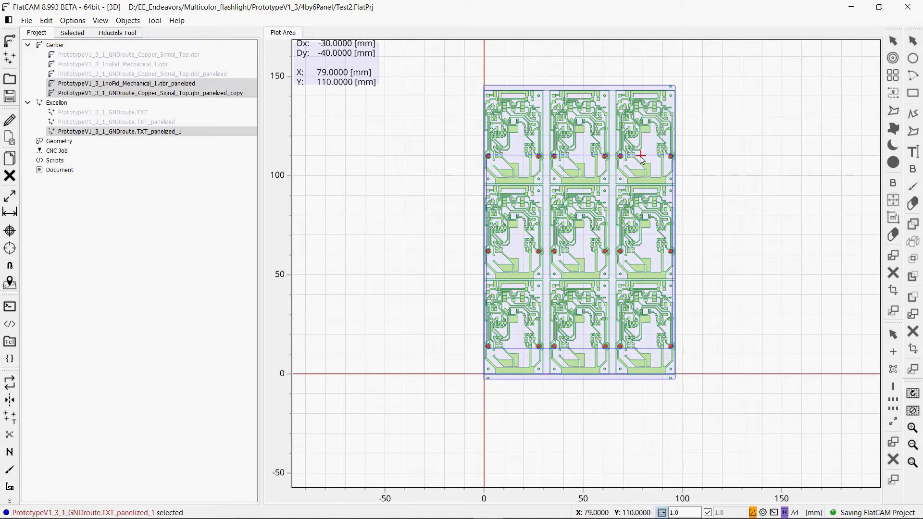
{"action": "right_click", "coordinate": [642, 159]}
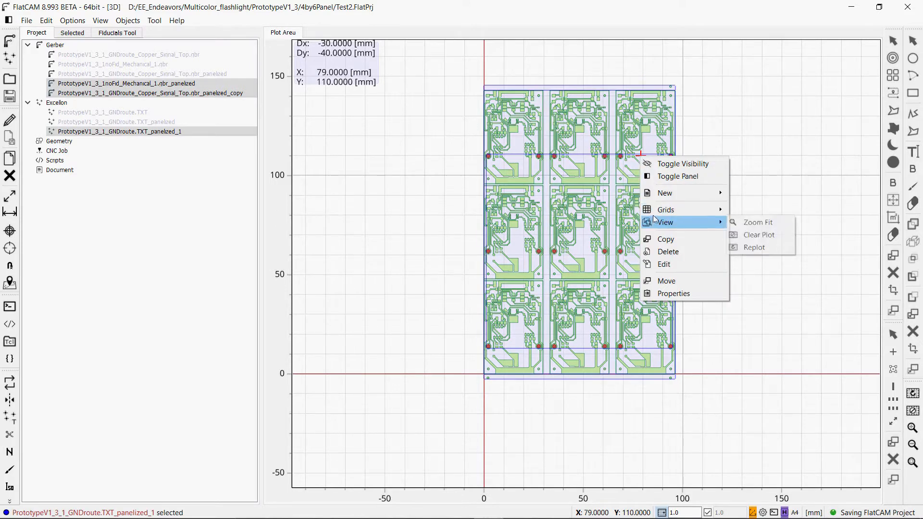
{"action": "left_click", "coordinate": [664, 281]}
{"action": "left_click", "coordinate": [563, 319]}
{"action": "left_click", "coordinate": [563, 391]}
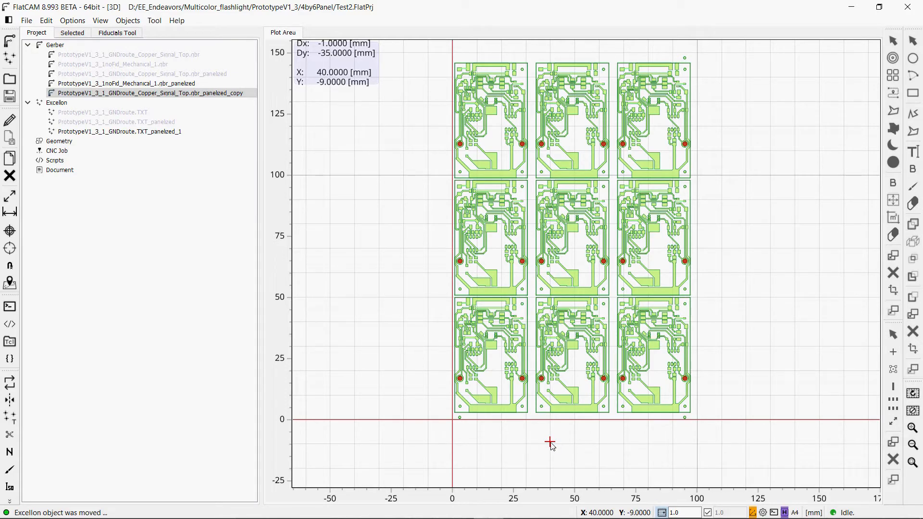
{"action": "right_click_drag", "start_coordinate": [551, 443], "coordinate": [547, 449]}
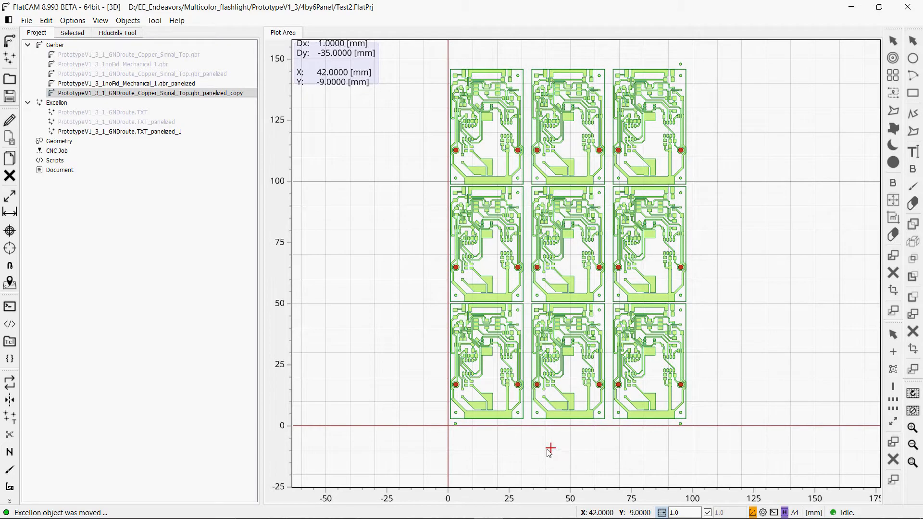
Step: Show the copied copper panel in Multi-Color and set its non-copper and bounding box boundary margins to 0.00
{"action": "left_click", "coordinate": [84, 95]}
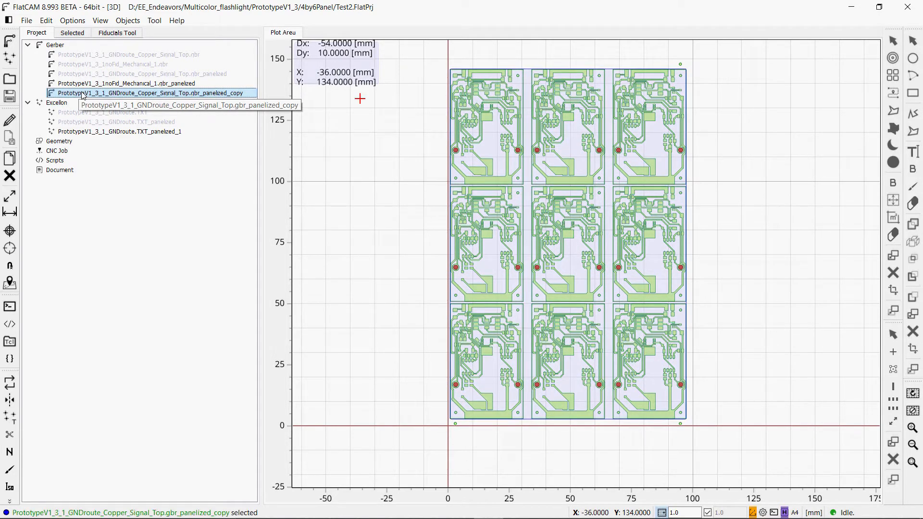
{"action": "left_click", "coordinate": [73, 33]}
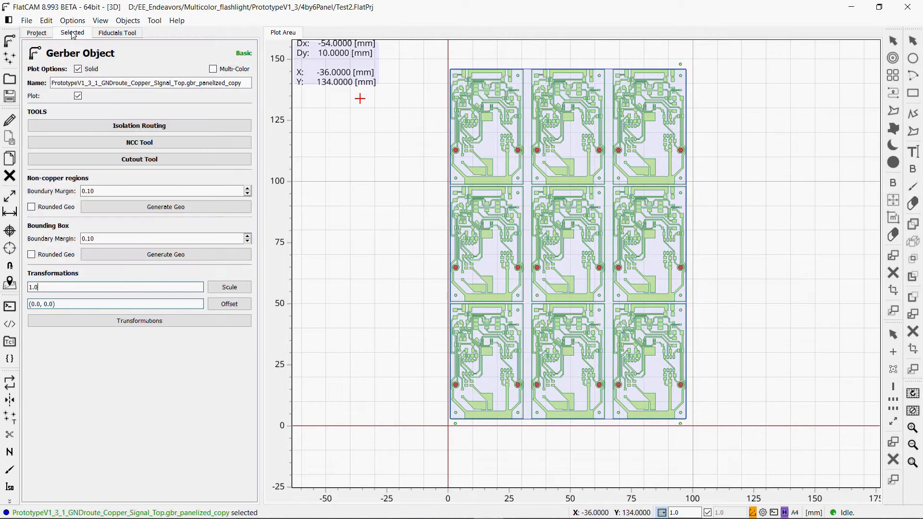
{"action": "left_click", "coordinate": [214, 71]}
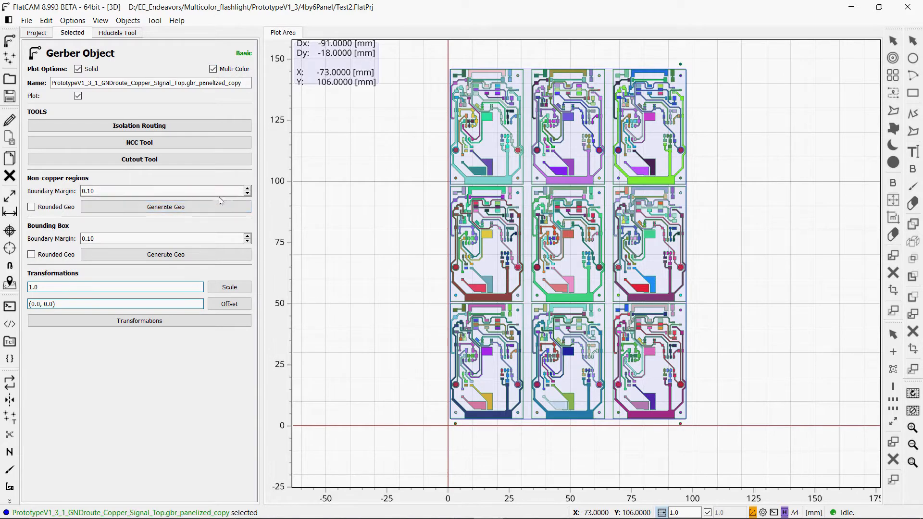
{"action": "left_click", "coordinate": [246, 195]}
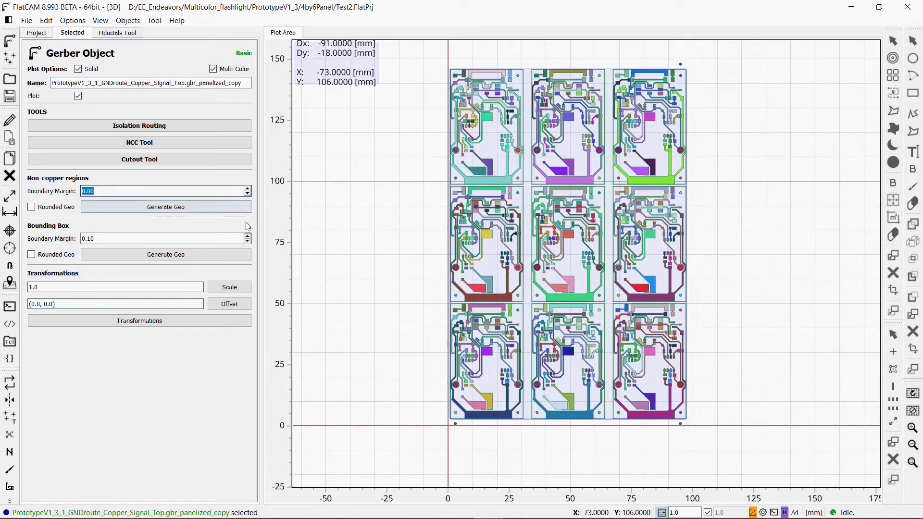
{"action": "left_click", "coordinate": [248, 241]}
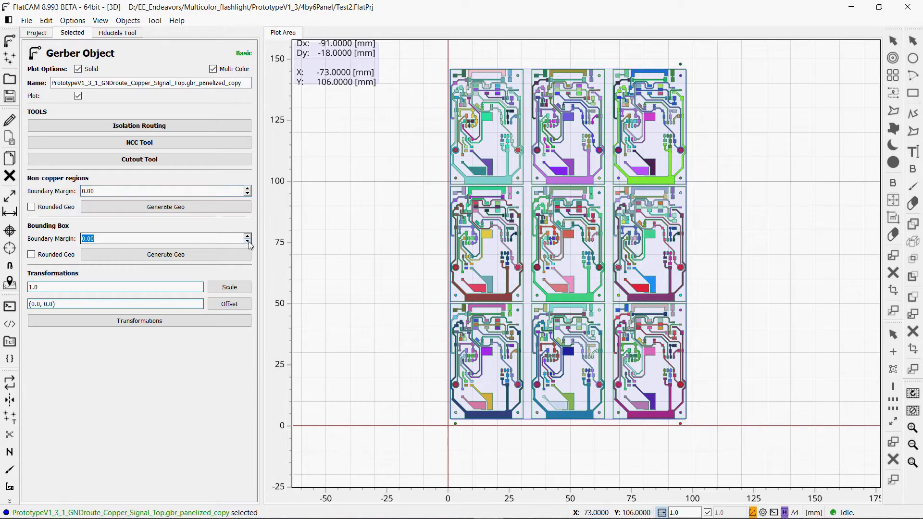
Step: Replace the default isolation routing tool with a new one of 0.14 diameter and -0.10 Cut Z
{"action": "left_click", "coordinate": [153, 126]}
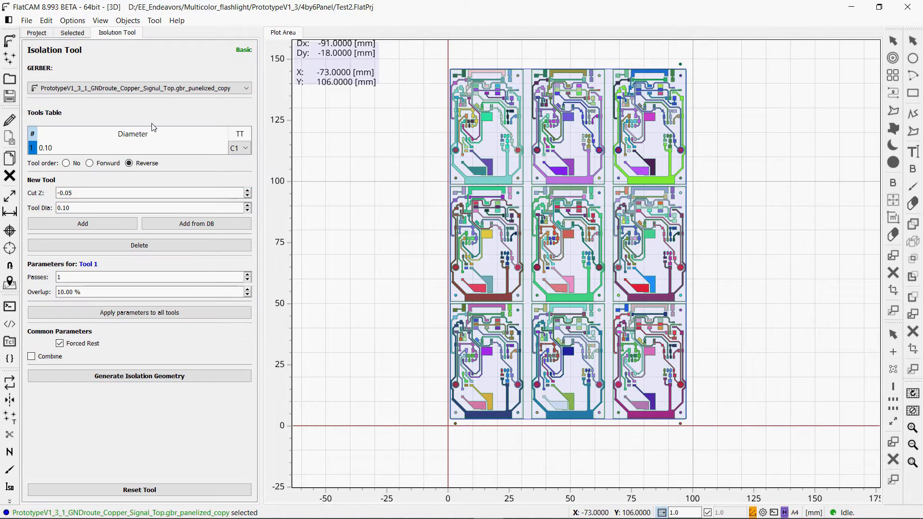
{"action": "left_click", "coordinate": [107, 149]}
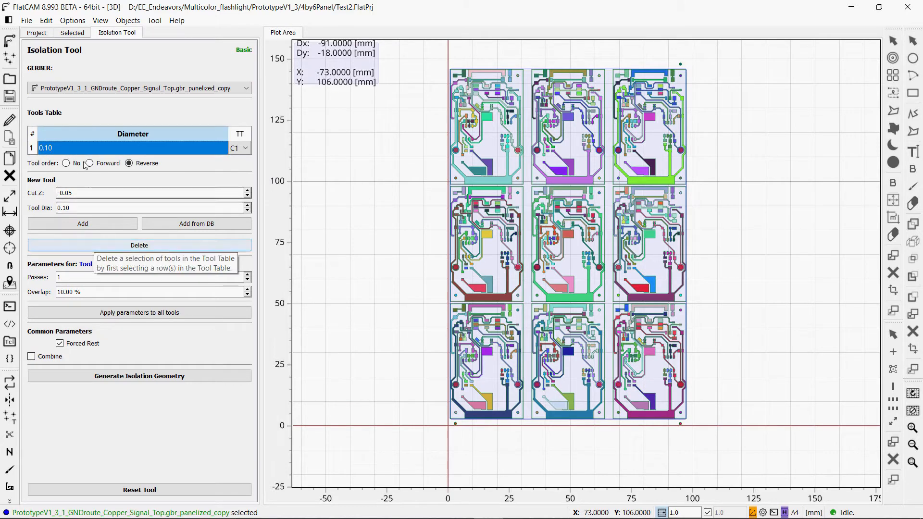
{"action": "left_click", "coordinate": [99, 244]}
{"action": "left_click", "coordinate": [77, 192]}
{"action": "type", "text": "-"}
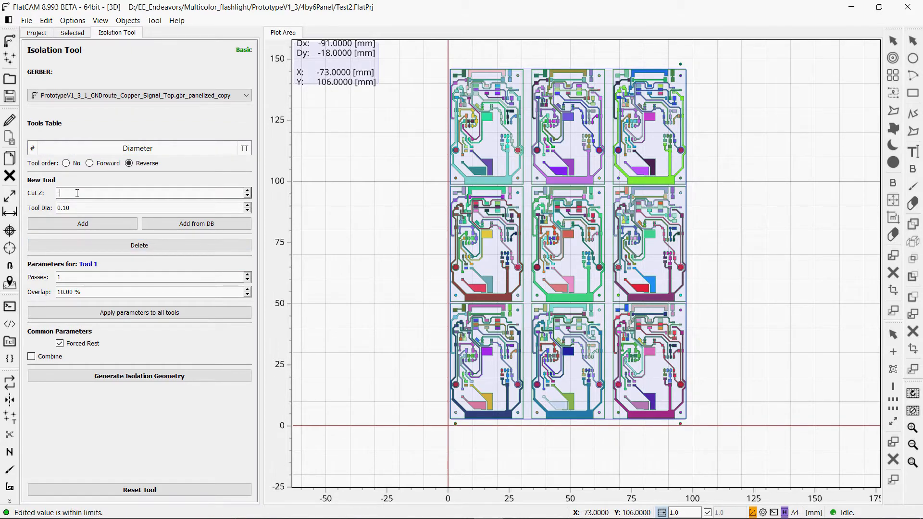
{"action": "type", "text": ".1"}
{"action": "left_click", "coordinate": [117, 210]}
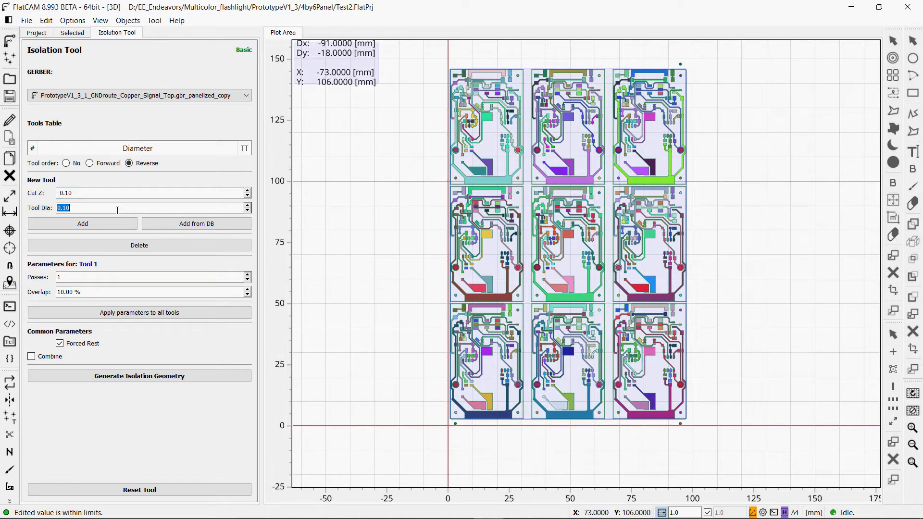
{"action": "type", "text": ".14"}
{"action": "left_click", "coordinate": [124, 225]}
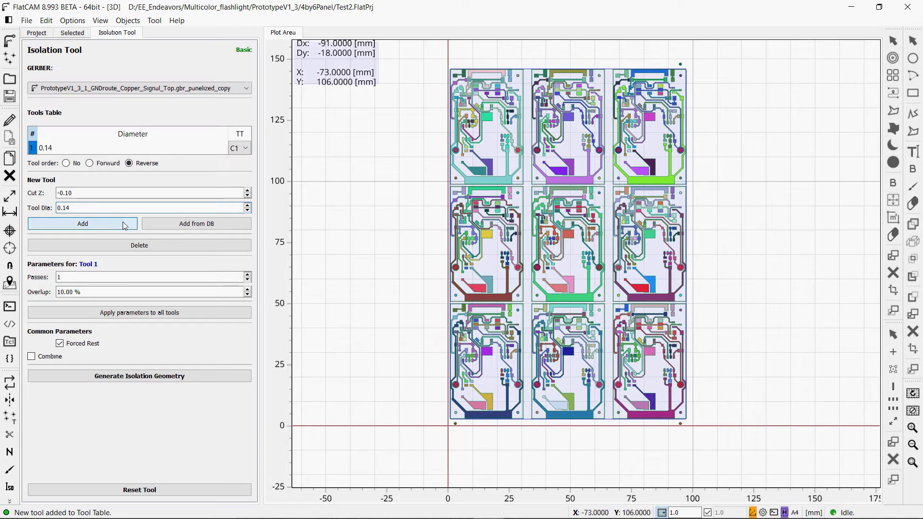
Step: Generate the isolation geometry for the copied copper panel and inspect its paths around the traces up close
{"action": "left_click", "coordinate": [123, 377]}
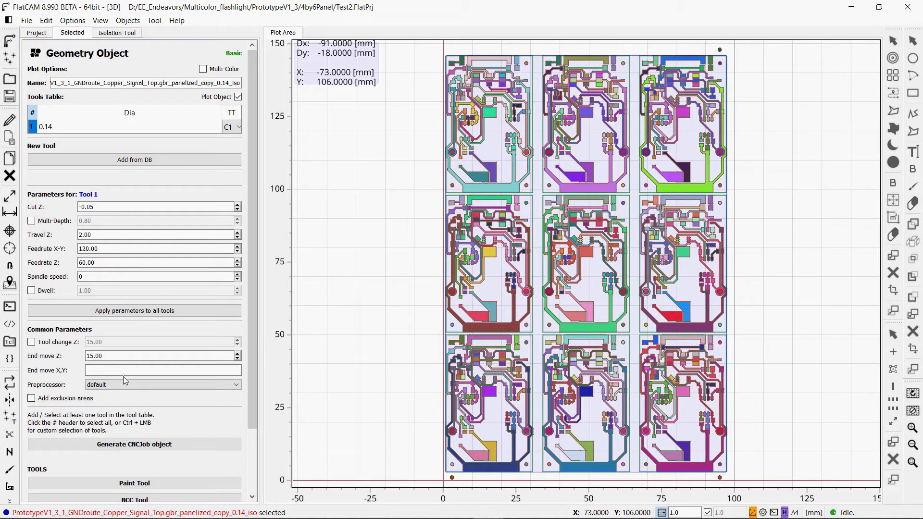
{"action": "scroll", "coordinate": [476, 87], "scroll_direction": "up", "scroll_amount": 5}
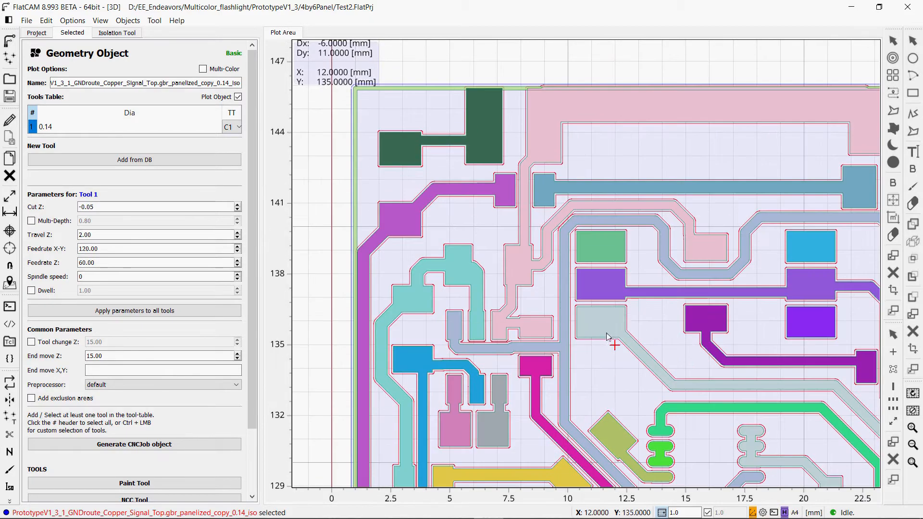
Step: Set the 0.14 isolation geometry's Cut Z to -0.10 and generate its CNC job
{"action": "middle_click_drag", "start_coordinate": [611, 336], "coordinate": [464, 342]}
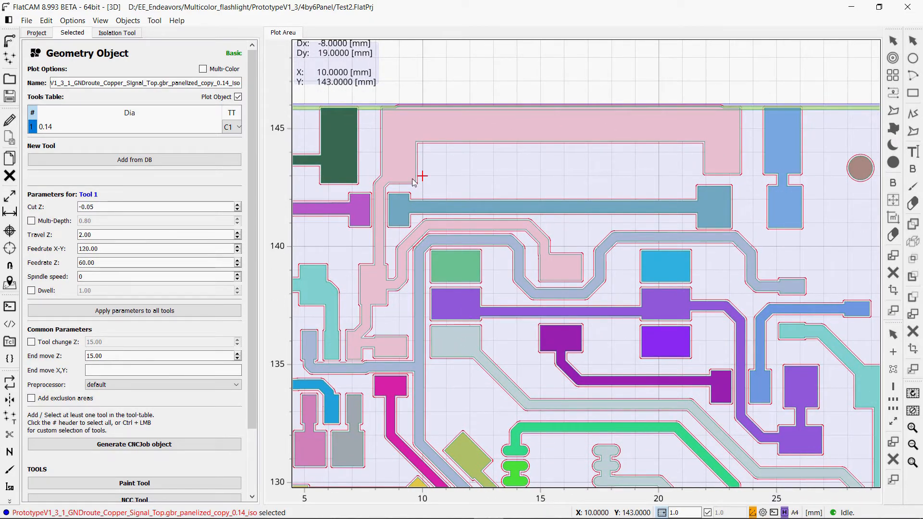
{"action": "right_click_drag", "start_coordinate": [574, 301], "coordinate": [495, 316]}
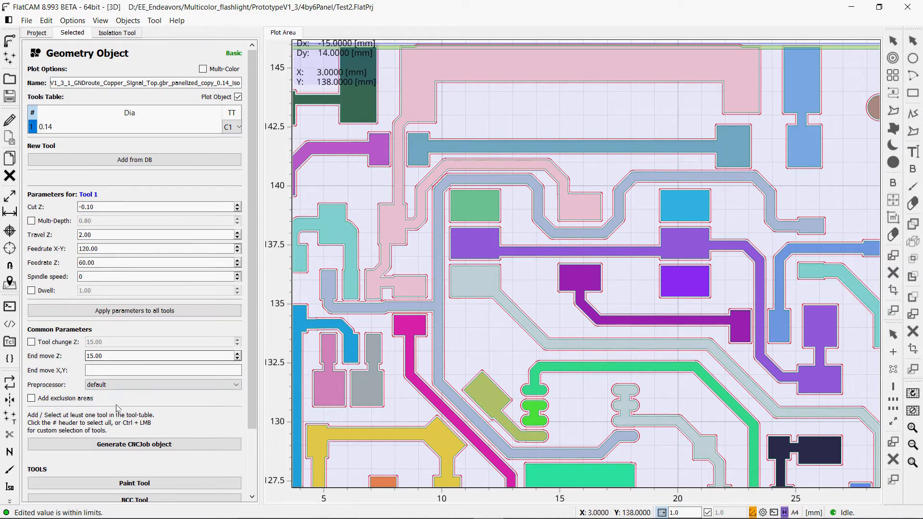
{"action": "left_click", "coordinate": [126, 446]}
Step: Save the isolation job's CNC code in the Test2 folder as 4by6Signals
{"action": "left_click", "coordinate": [219, 431]}
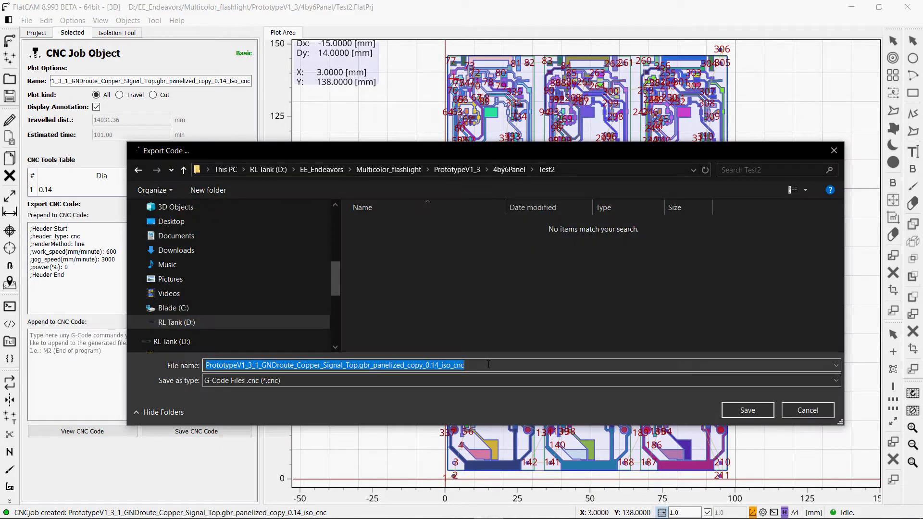
{"action": "type", "text": "4by6S"}
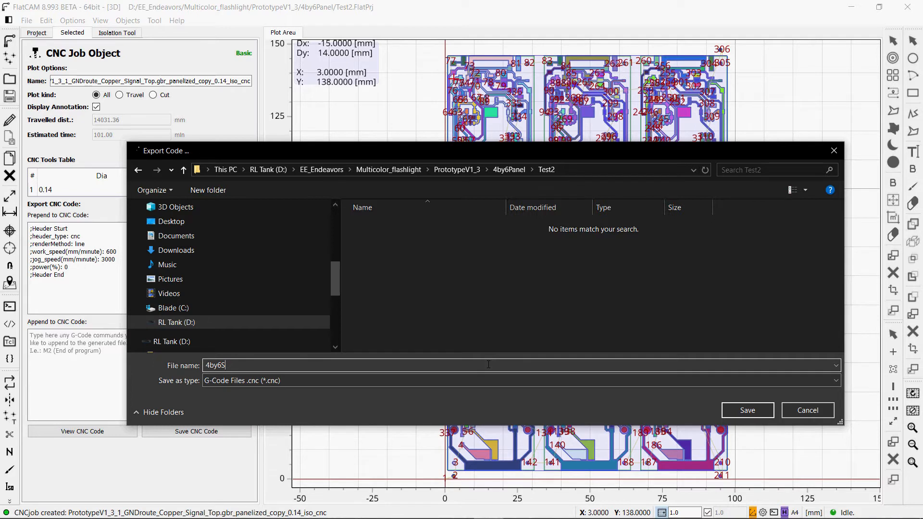
{"action": "type", "text": "ignals"}
{"action": "left_click", "coordinate": [748, 410]}
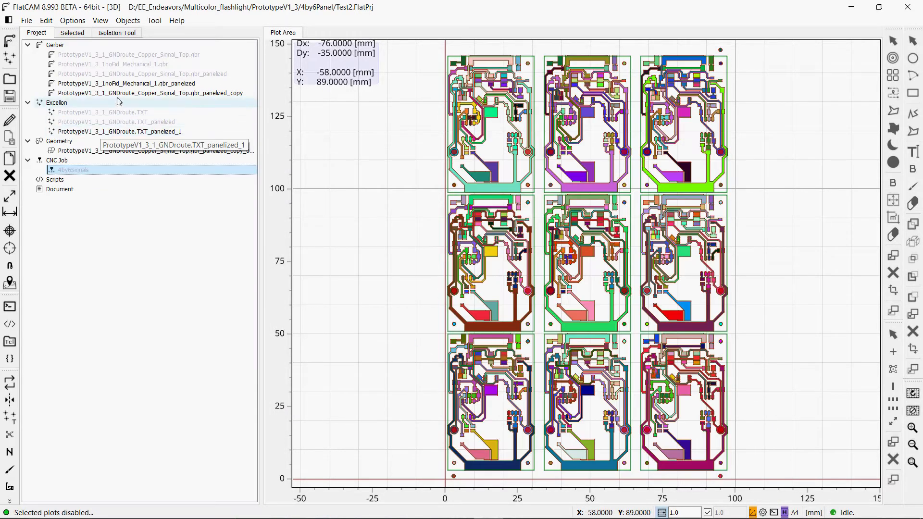
Step: Disable the plots of the copied copper panel and its isolation geometry
{"action": "right_click", "coordinate": [120, 94]}
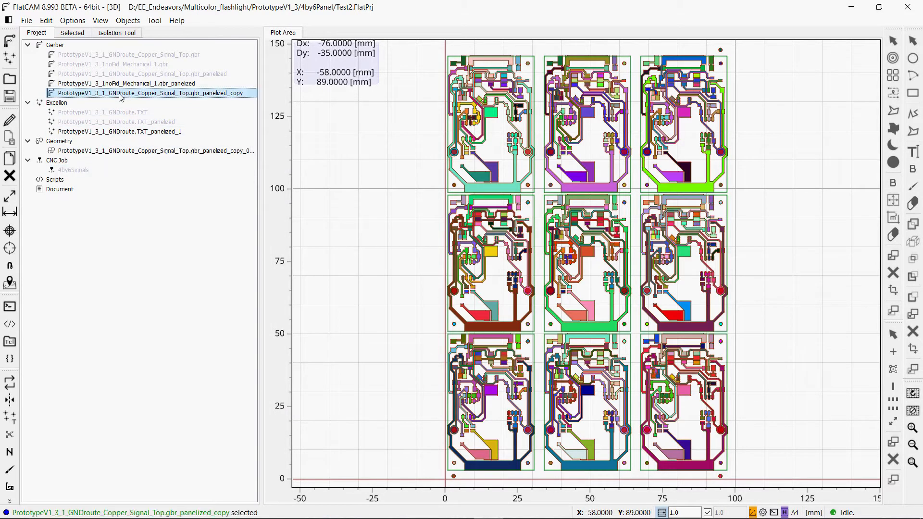
{"action": "left_click", "coordinate": [135, 115]}
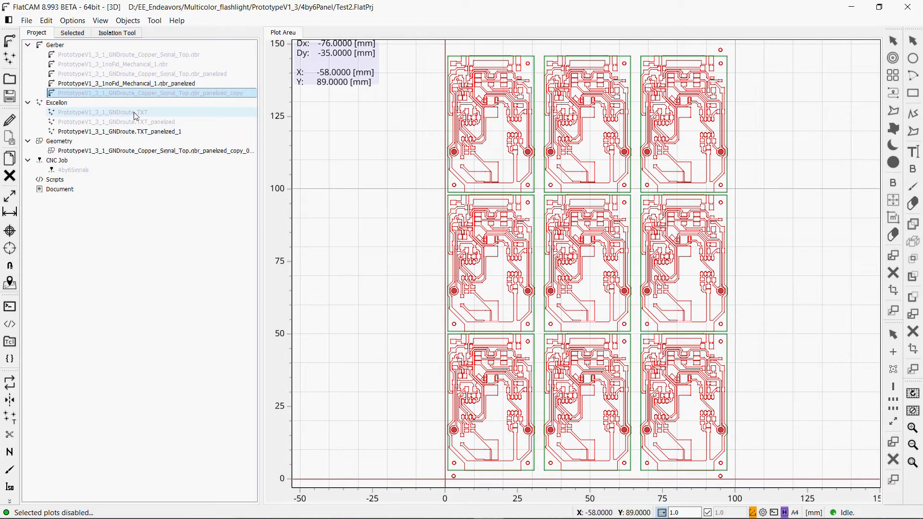
{"action": "right_click", "coordinate": [127, 155]}
{"action": "left_click", "coordinate": [150, 173]}
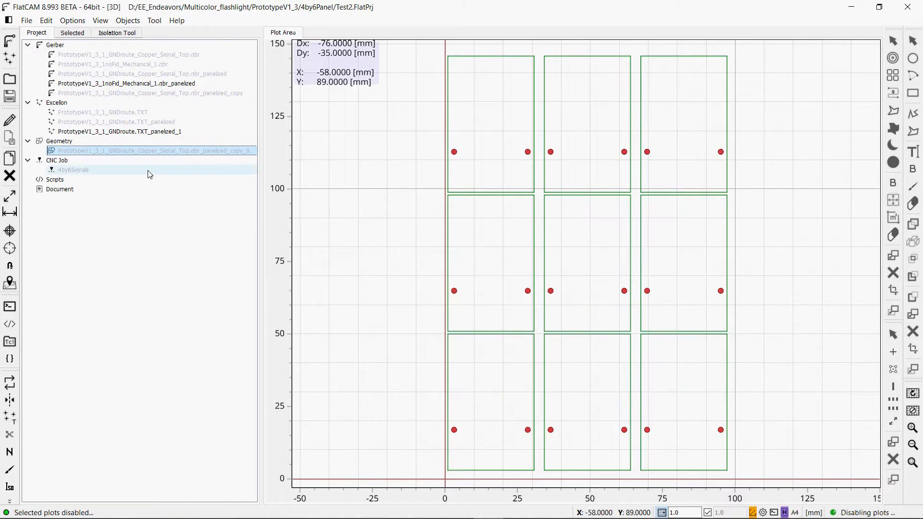
Step: Set the panelized board outline's non-copper and bounding box boundary margins to 0.00
{"action": "left_click", "coordinate": [148, 86]}
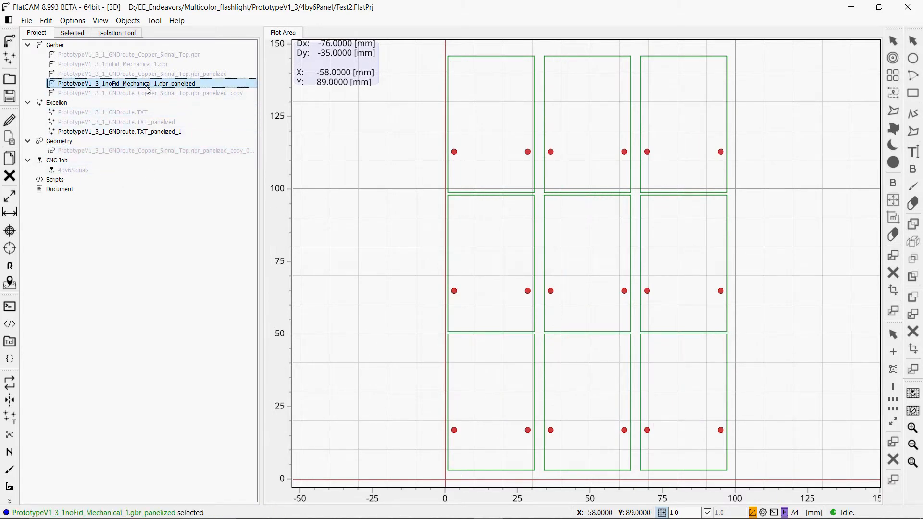
{"action": "left_click", "coordinate": [79, 34]}
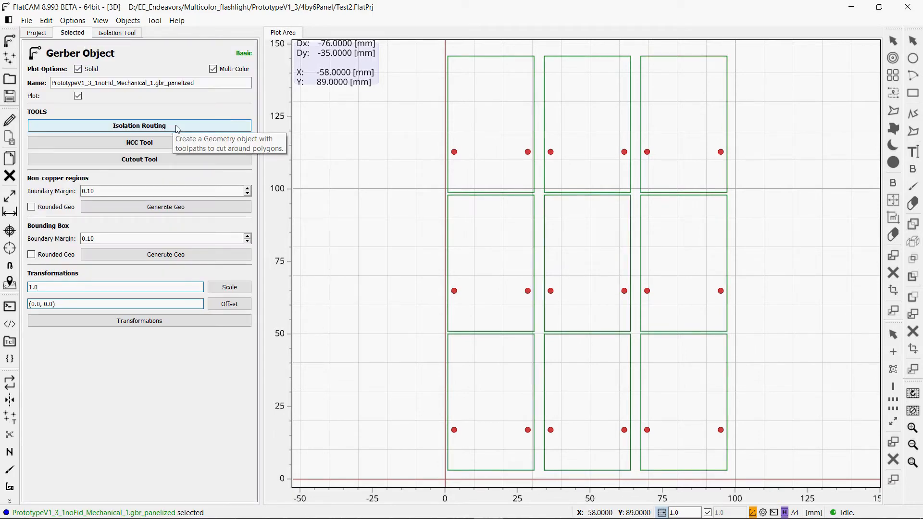
{"action": "left_click", "coordinate": [247, 195]}
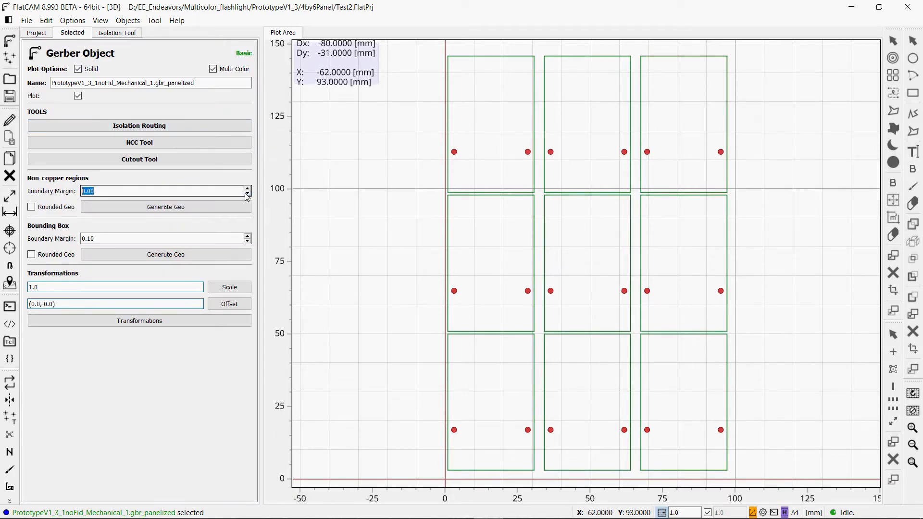
{"action": "left_click", "coordinate": [248, 242]}
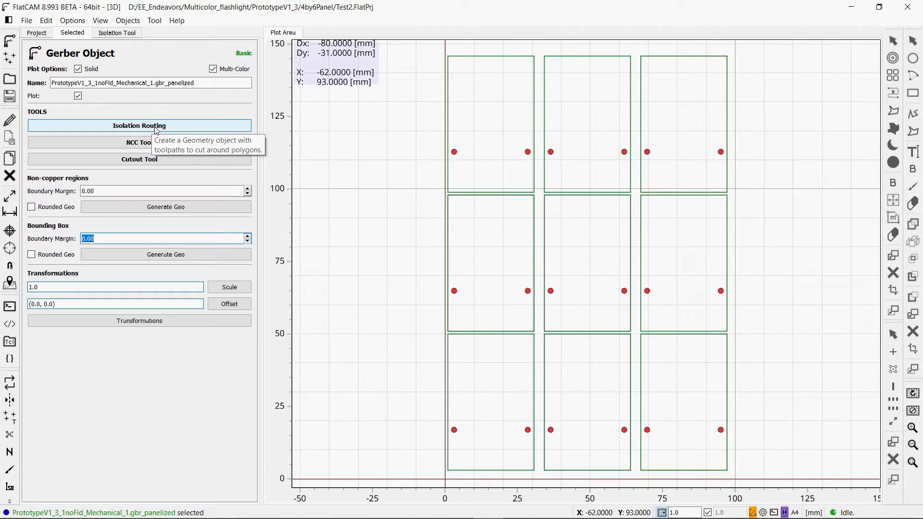
Step: Configure the Cutout Tool for the outline panel with Cut Z -1.70, tool diameter 0.80 and source kind Panel
{"action": "left_click", "coordinate": [151, 159]}
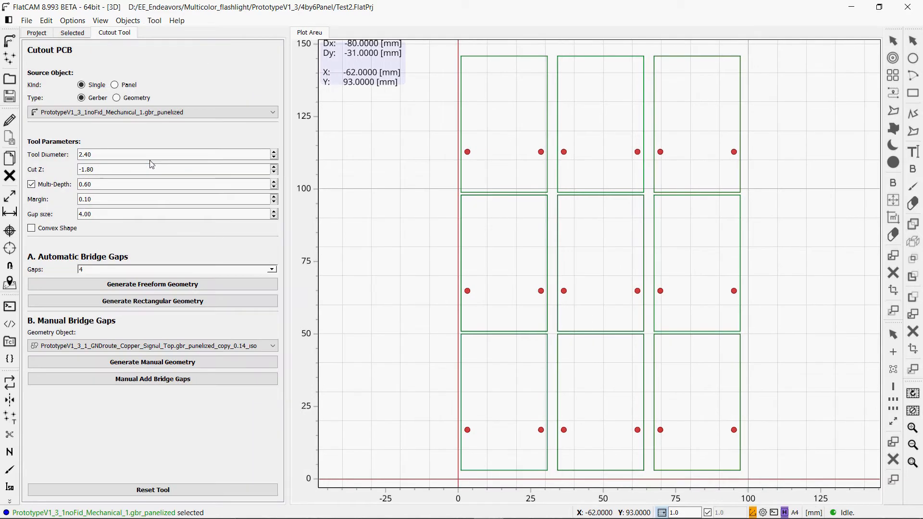
{"action": "left_click", "coordinate": [92, 169]}
{"action": "key", "text": "BackSpace"}
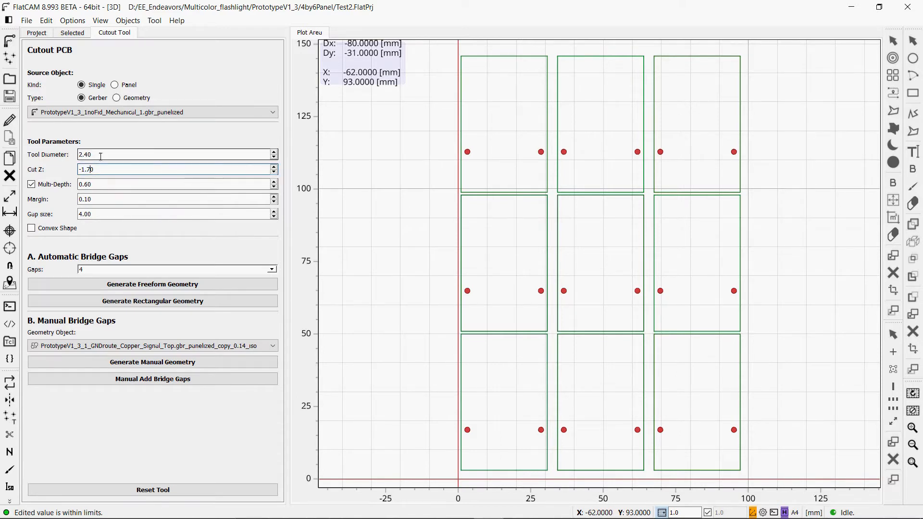
{"action": "left_click", "coordinate": [83, 155]}
{"action": "type", "text": ".8"}
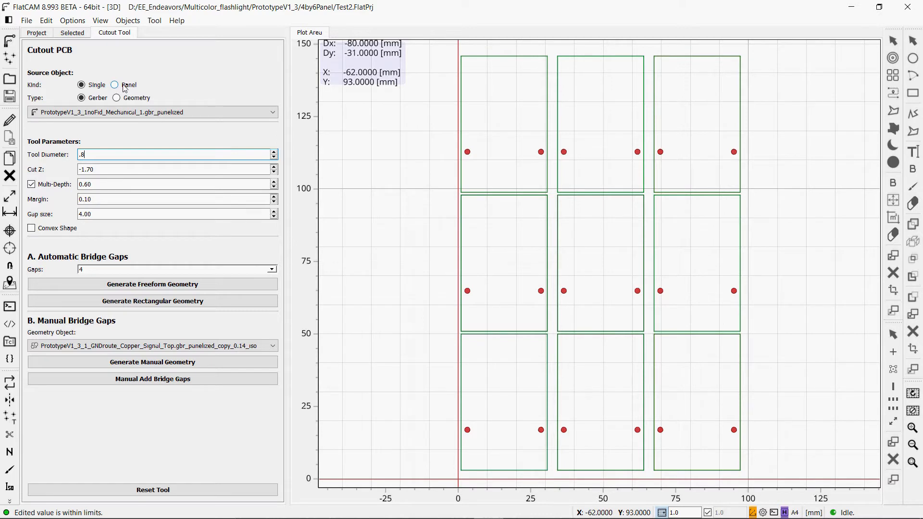
{"action": "left_click", "coordinate": [125, 90]}
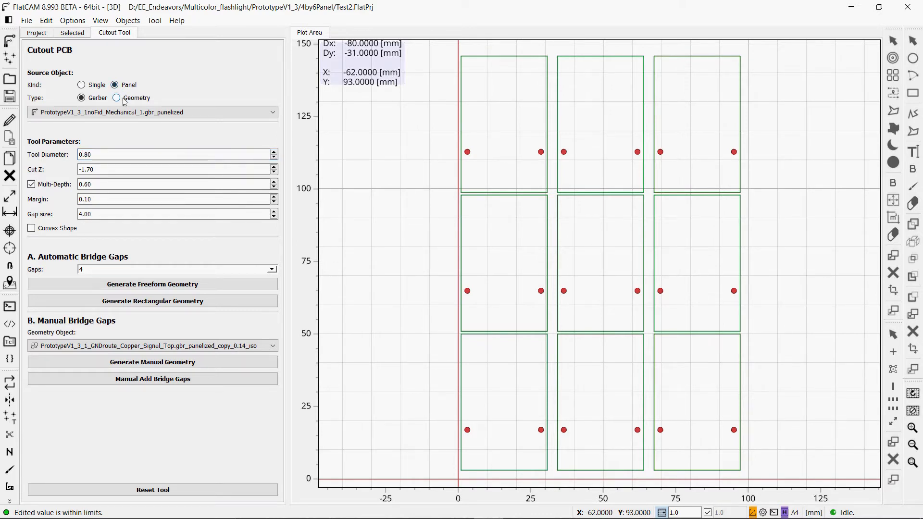
Step: Set the cutout gap size to 0.40 and generate the rectangular cutout geometry with 4 bridge gaps
{"action": "left_click", "coordinate": [109, 215]}
{"action": "type", "text": ".4"}
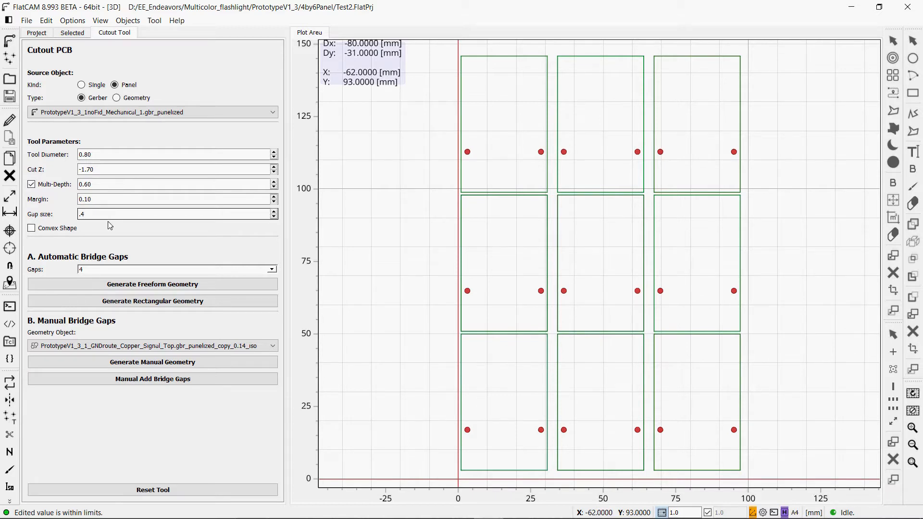
{"action": "left_click", "coordinate": [136, 307]}
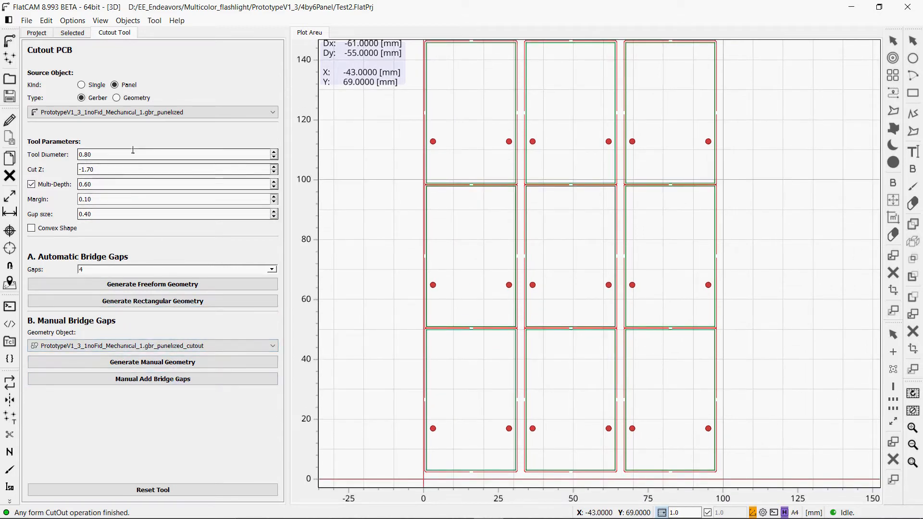
Step: Generate the CNC job for the panelized cutout geometry and inspect the bridge gaps between the boards
{"action": "left_click", "coordinate": [72, 32]}
{"action": "left_click", "coordinate": [48, 34]}
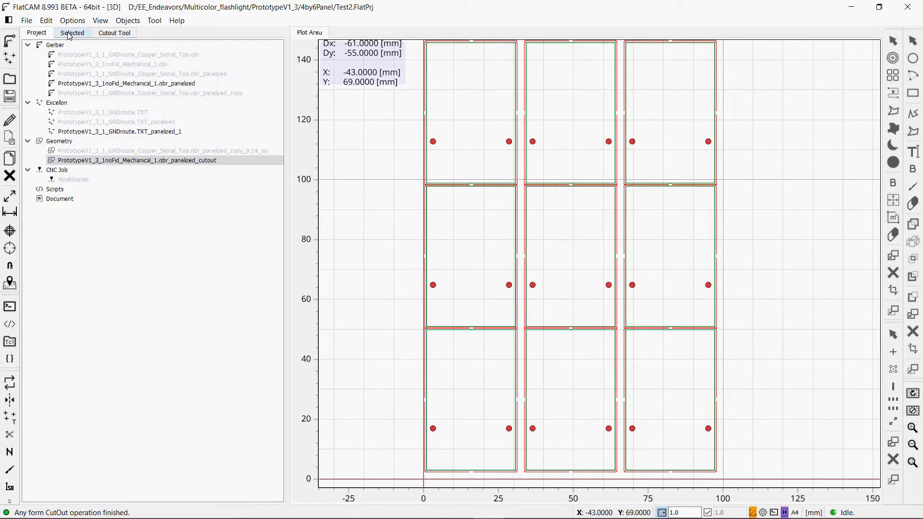
{"action": "left_click", "coordinate": [70, 34]}
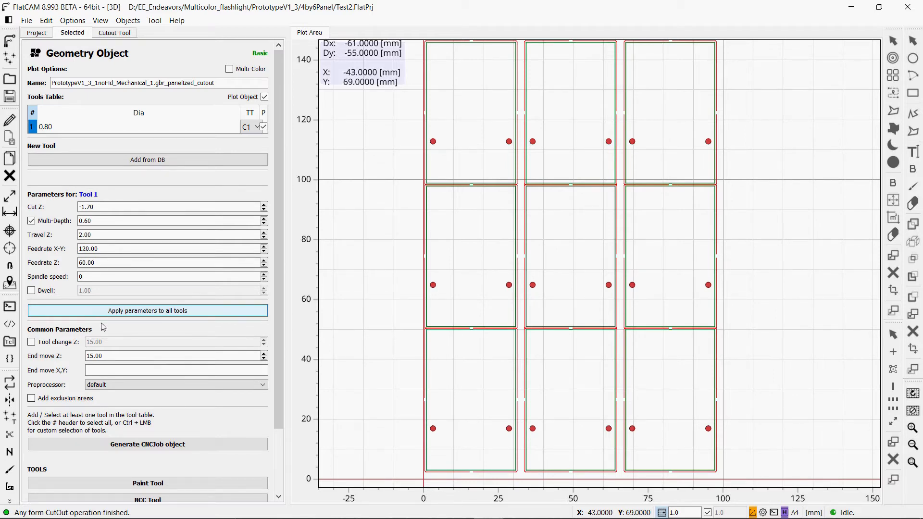
{"action": "left_click", "coordinate": [210, 447]}
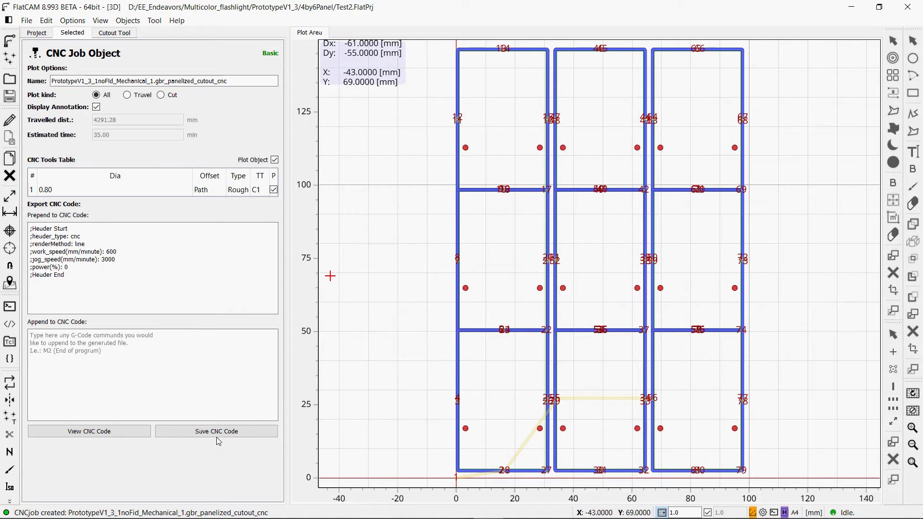
{"action": "scroll", "coordinate": [547, 264], "scroll_direction": "up", "scroll_amount": 3}
{"action": "scroll", "coordinate": [546, 264], "scroll_direction": "down", "scroll_amount": 3}
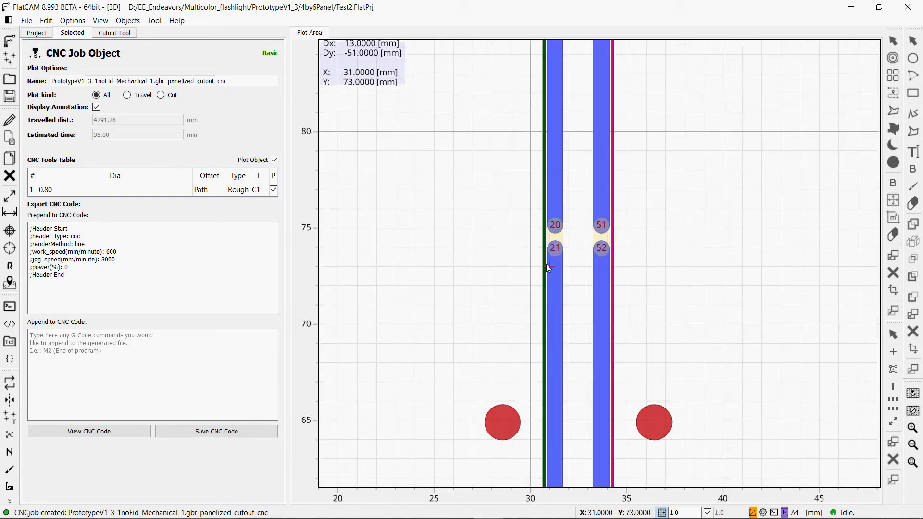
{"action": "scroll", "coordinate": [544, 267], "scroll_direction": "down", "scroll_amount": 1}
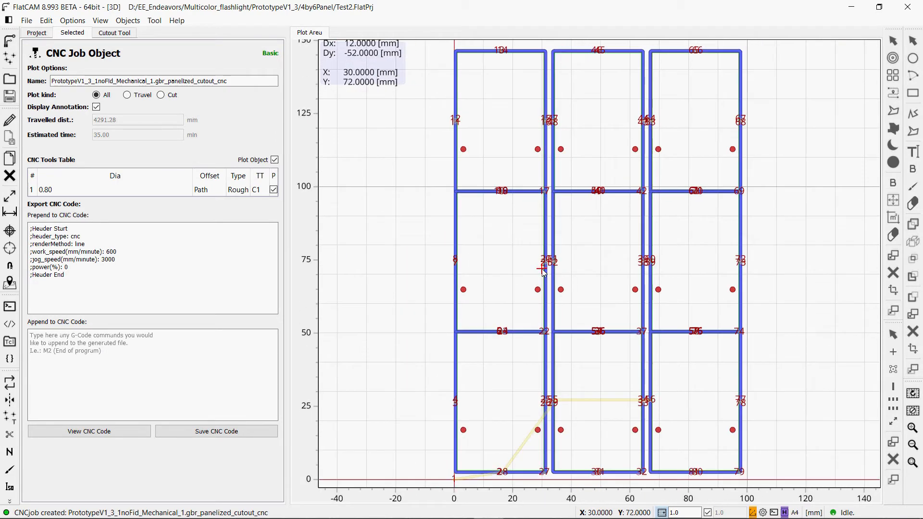
{"action": "scroll", "coordinate": [544, 272], "scroll_direction": "up", "scroll_amount": 1}
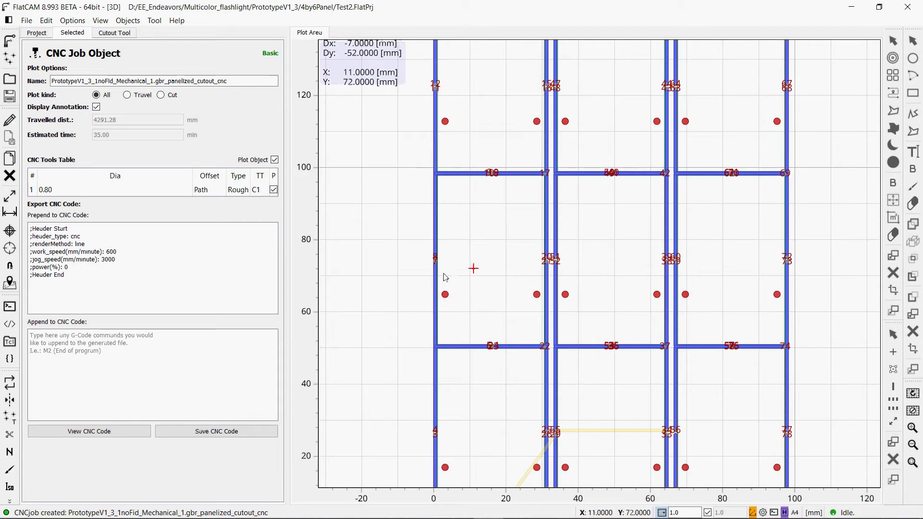
Step: Save the cutout job's CNC code in the Test2 folder as BoardCutout
{"action": "left_click", "coordinate": [227, 433]}
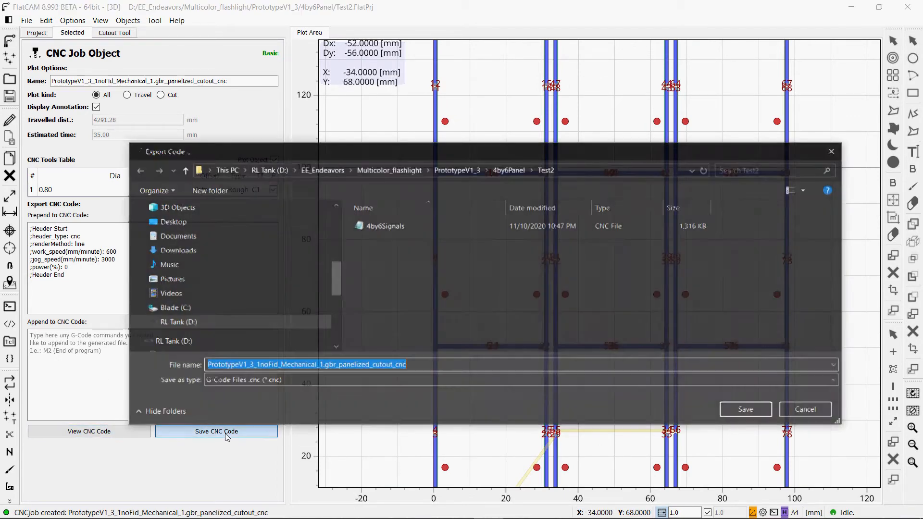
{"action": "type", "text": "E"}
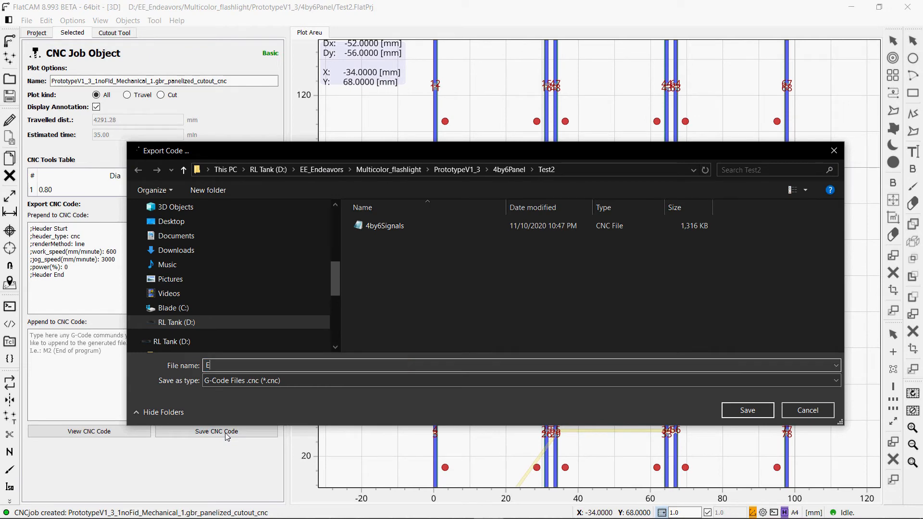
{"action": "key", "text": "BackSpace"}
{"action": "type", "text": "BoardCutout"}
{"action": "key", "text": "Return"}
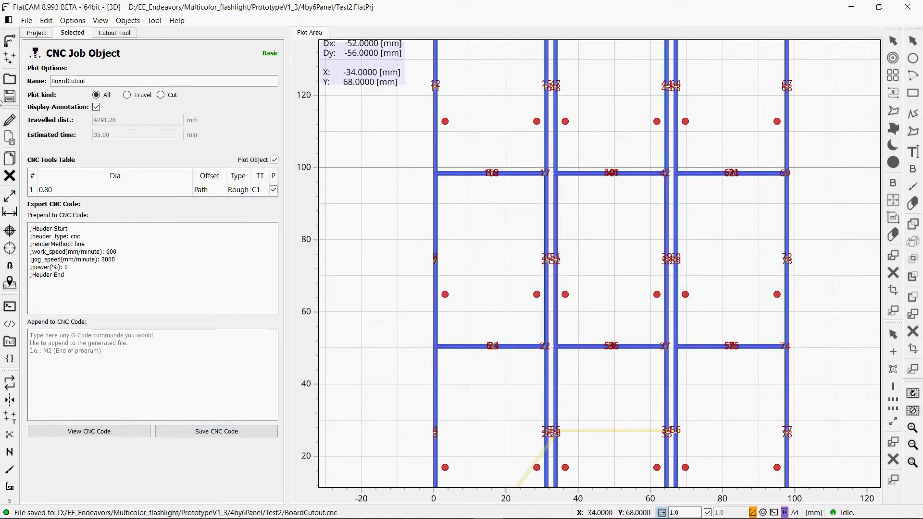
Step: Disable the plots of the BoardCutout job and the panelized cutout geometry
{"action": "left_click", "coordinate": [42, 34]}
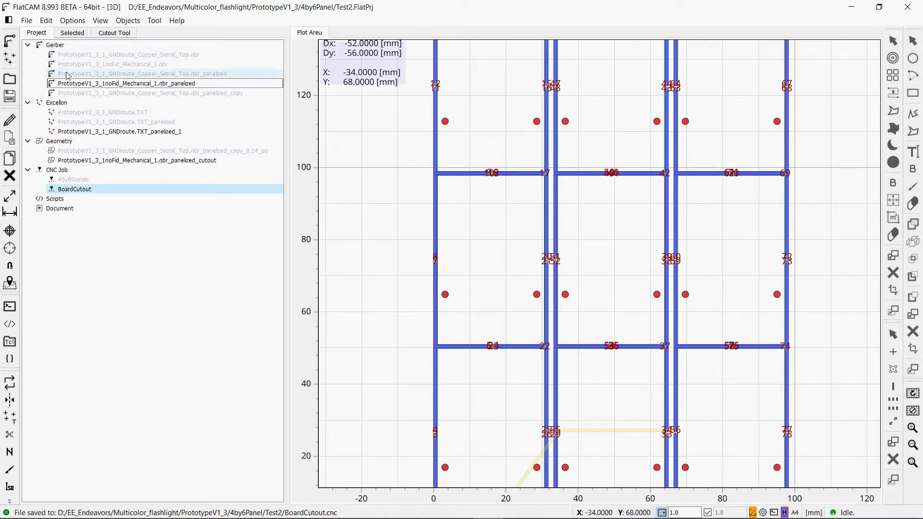
{"action": "right_click", "coordinate": [93, 192]}
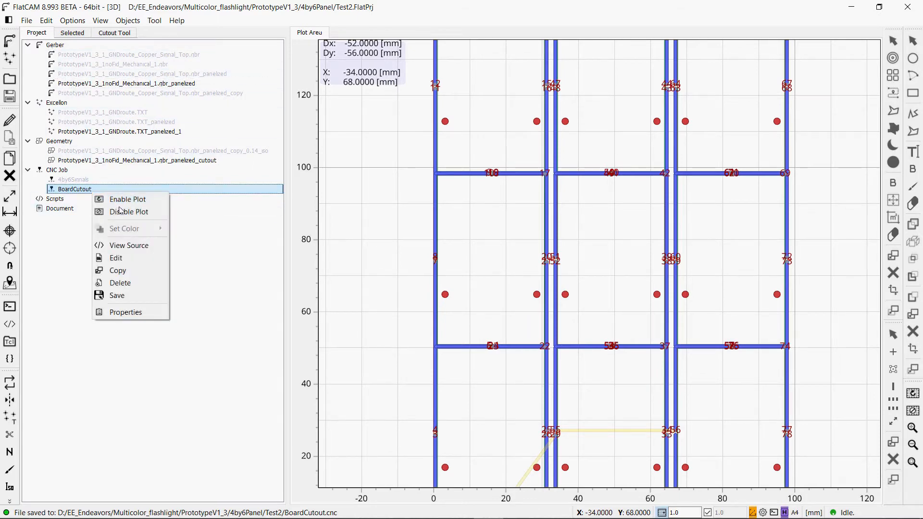
{"action": "left_click", "coordinate": [120, 212]}
Step: Apply the panelized drill object's parameters to all tools, then generate its CNC job and inspect the drill path
{"action": "left_click", "coordinate": [115, 132]}
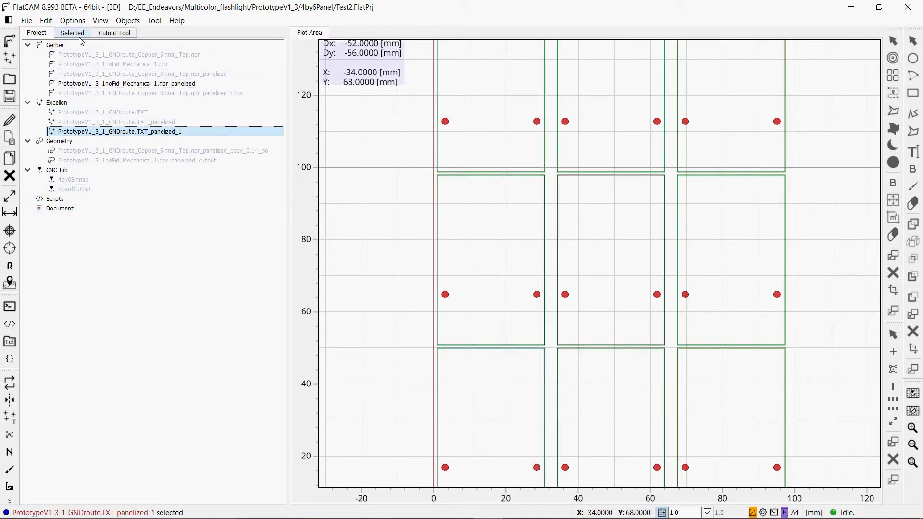
{"action": "left_click", "coordinate": [73, 33]}
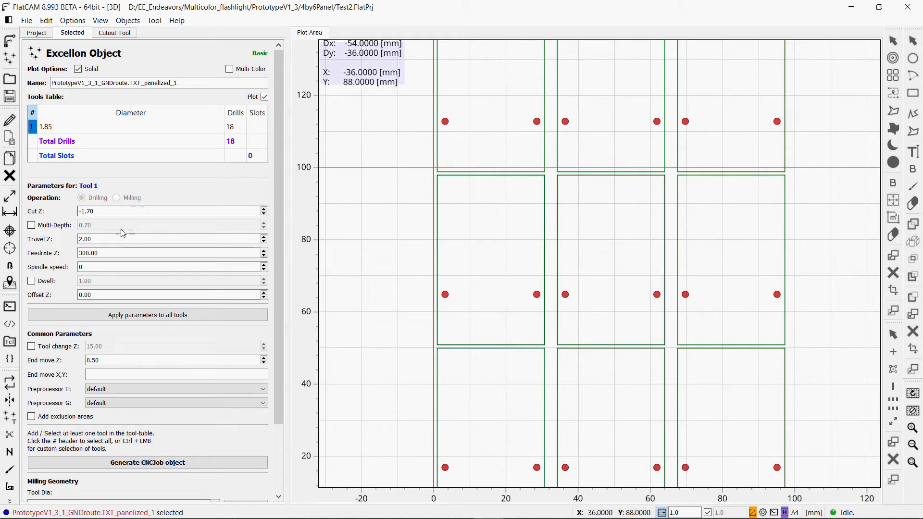
{"action": "left_click", "coordinate": [94, 315]}
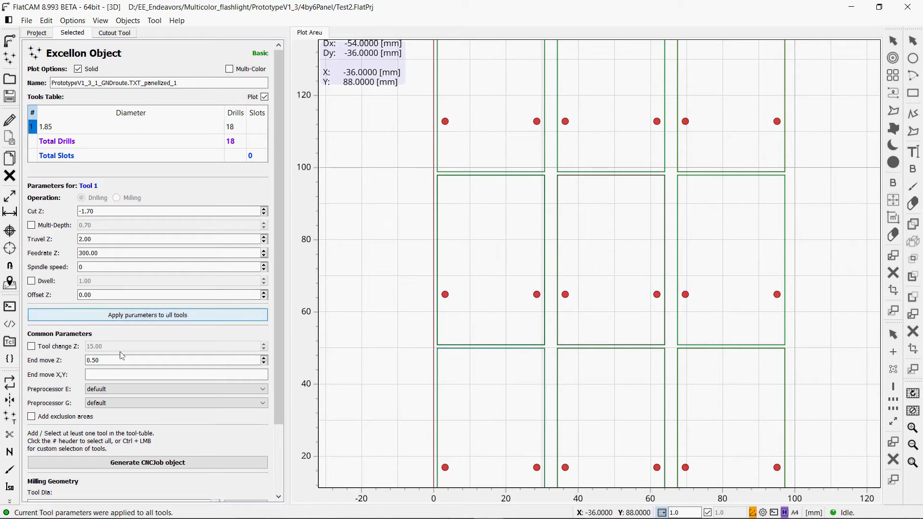
{"action": "left_click", "coordinate": [149, 464]}
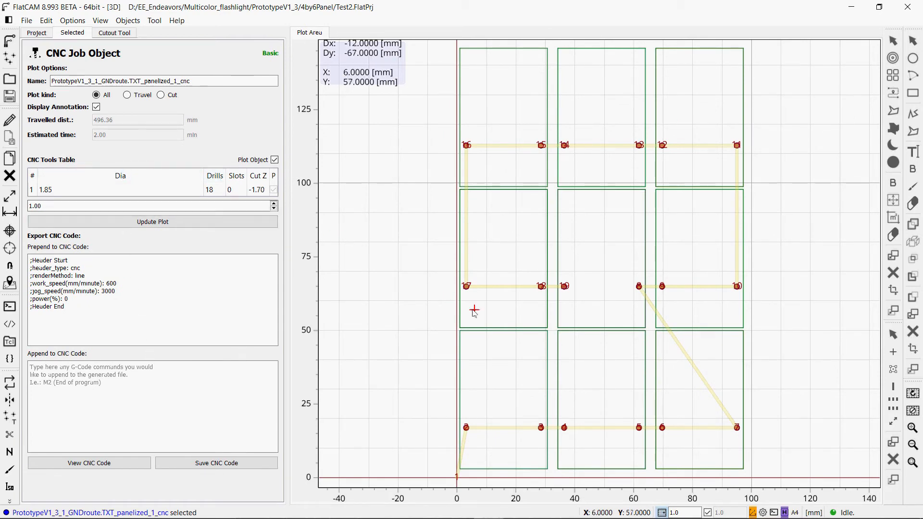
{"action": "scroll", "coordinate": [474, 305], "scroll_direction": "up", "scroll_amount": 3}
{"action": "scroll", "coordinate": [475, 305], "scroll_direction": "down", "scroll_amount": 3}
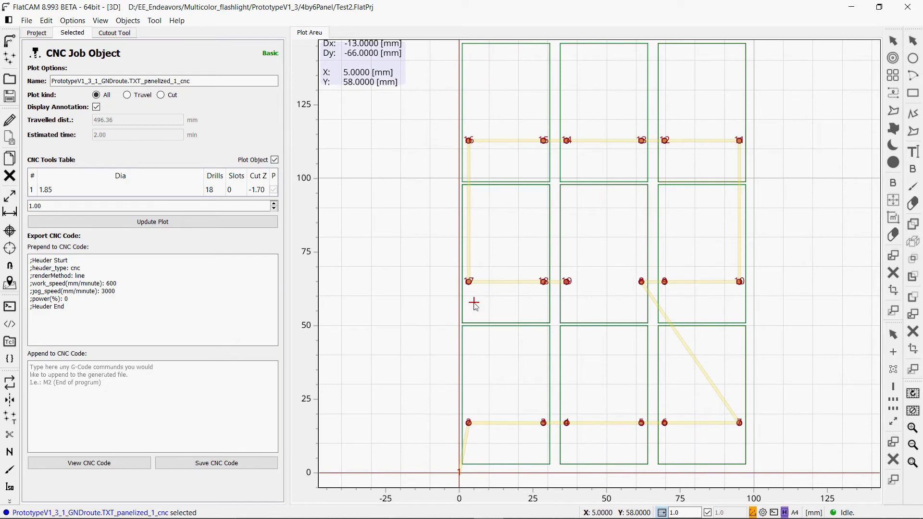
Step: Save the panelized drill job's CNC code in the Test2 folder as holes4by6
{"action": "left_click", "coordinate": [220, 464]}
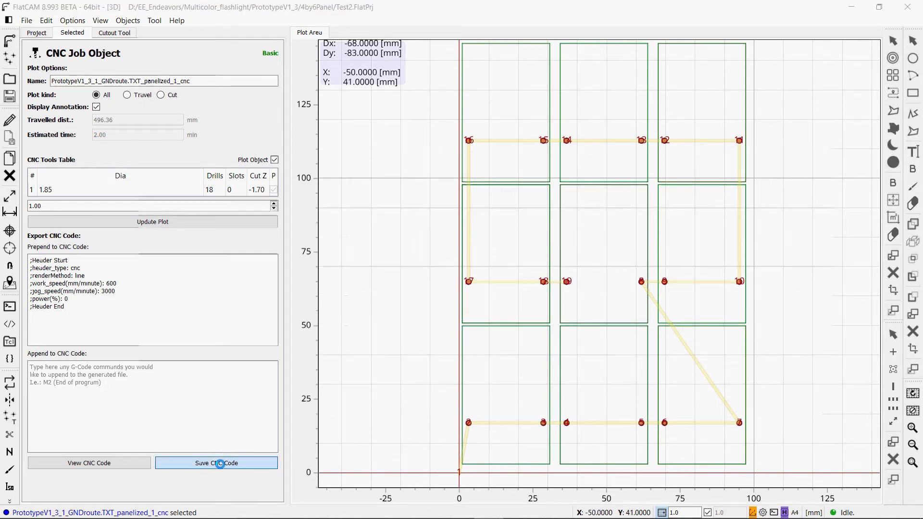
{"action": "type", "text": "holes4by6"}
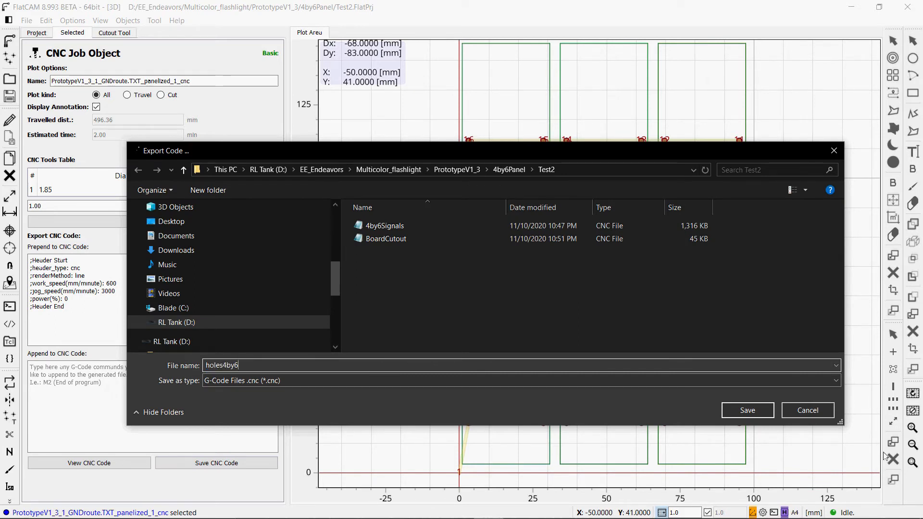
{"action": "left_click", "coordinate": [755, 412]}
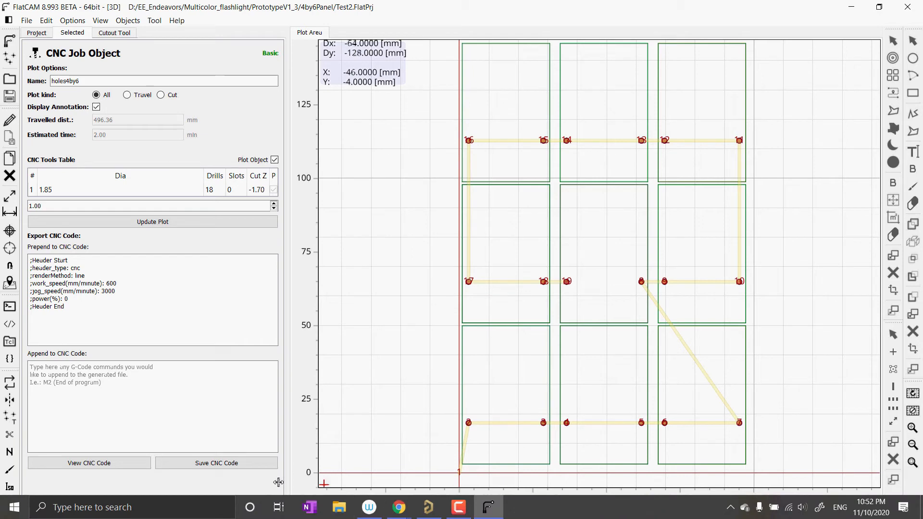
Step: View the holes4by6 job's CNC code and examine its tool parameters, header block and drilling moves
{"action": "left_click", "coordinate": [121, 463]}
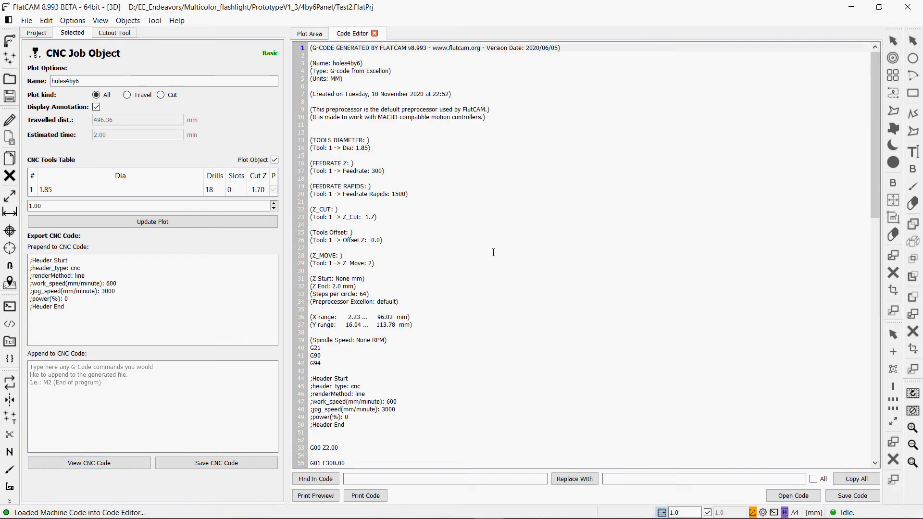
{"action": "scroll", "coordinate": [494, 253], "scroll_direction": "down", "scroll_amount": 7}
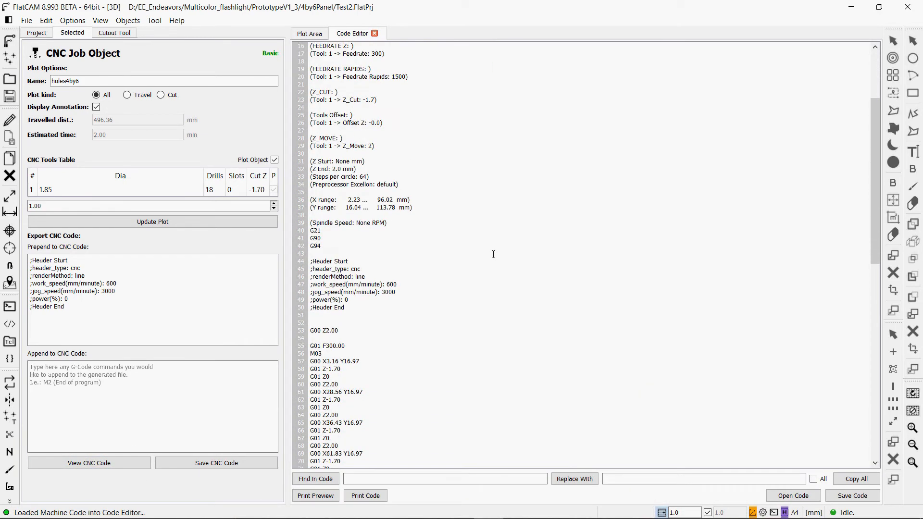
{"action": "scroll", "coordinate": [493, 256], "scroll_direction": "down", "scroll_amount": 7}
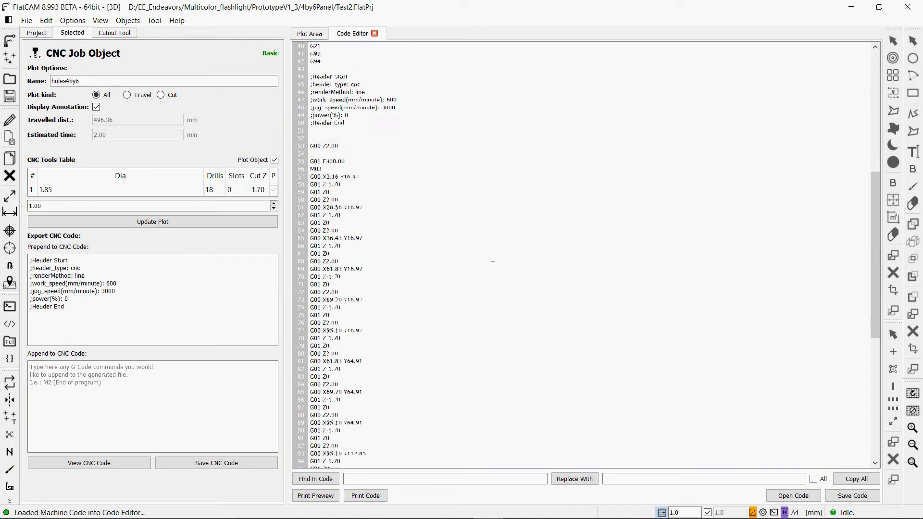
{"action": "scroll", "coordinate": [491, 261], "scroll_direction": "up", "scroll_amount": 7}
{"action": "scroll", "coordinate": [491, 260], "scroll_direction": "up", "scroll_amount": 7}
{"action": "scroll", "coordinate": [492, 257], "scroll_direction": "down", "scroll_amount": 8}
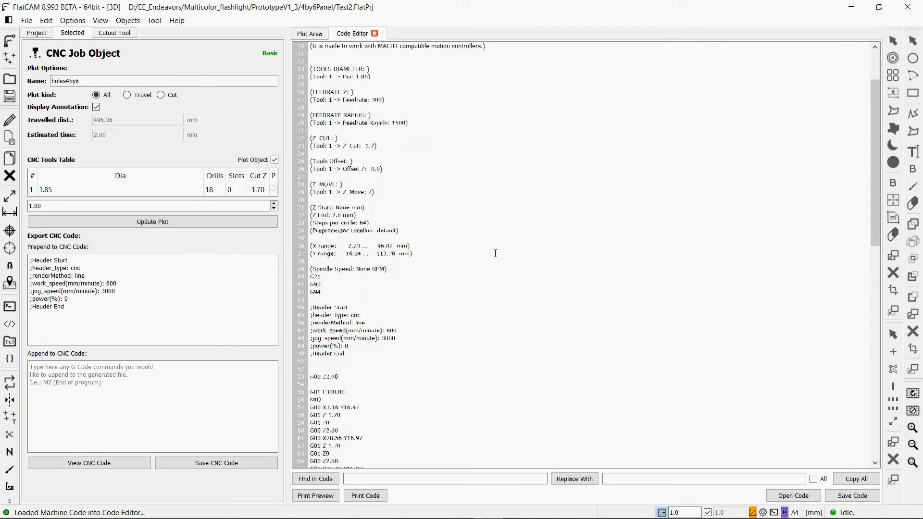
{"action": "scroll", "coordinate": [495, 254], "scroll_direction": "down", "scroll_amount": 5}
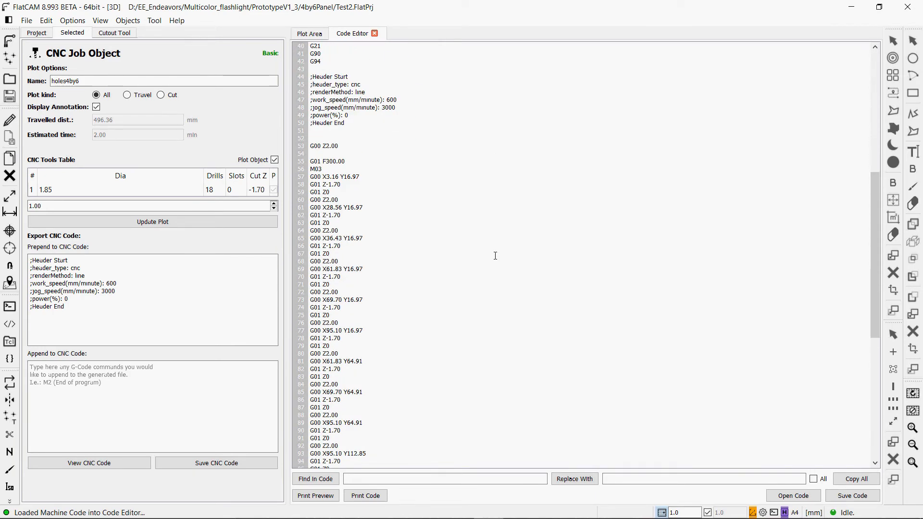
{"action": "scroll", "coordinate": [495, 256], "scroll_direction": "down", "scroll_amount": 13}
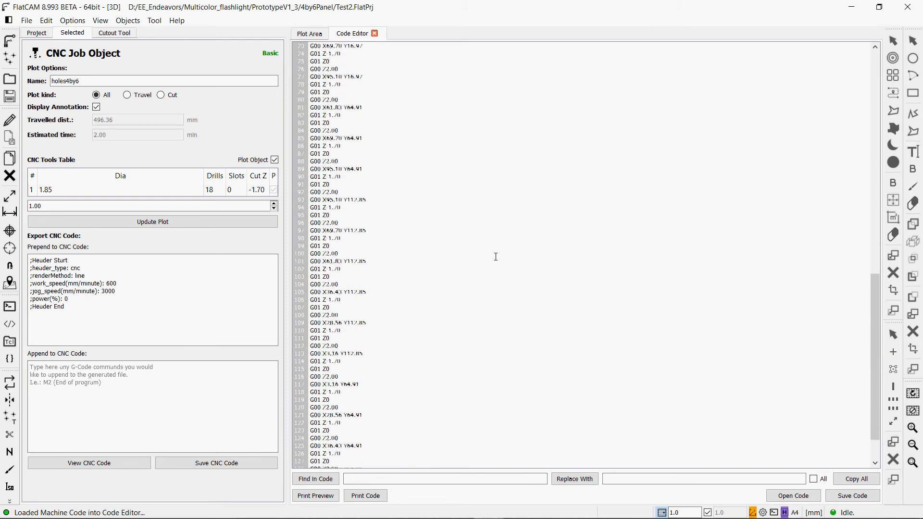
{"action": "scroll", "coordinate": [497, 257], "scroll_direction": "up", "scroll_amount": 20}
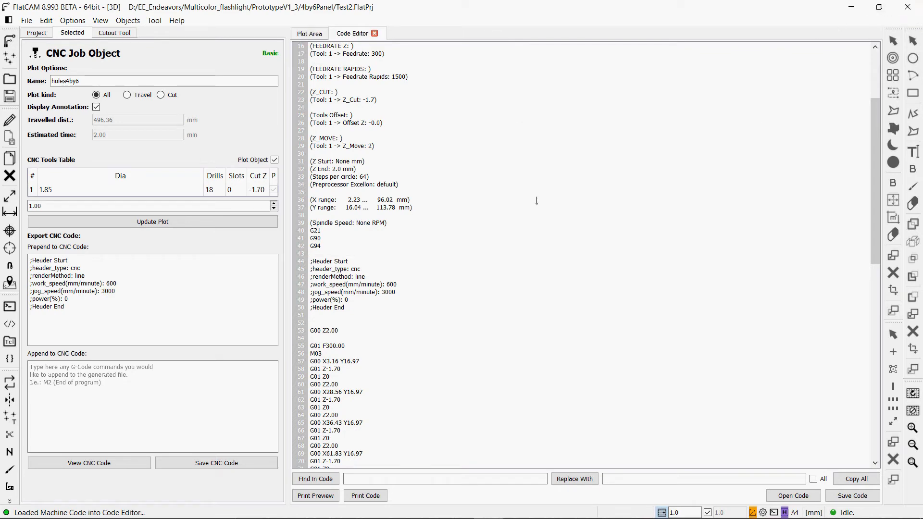
Step: Switch to Snapmaker Luban and open the 4by6Signals G-code file from the Test2 folder, previewing the whole panel
{"action": "key", "text": "super"}
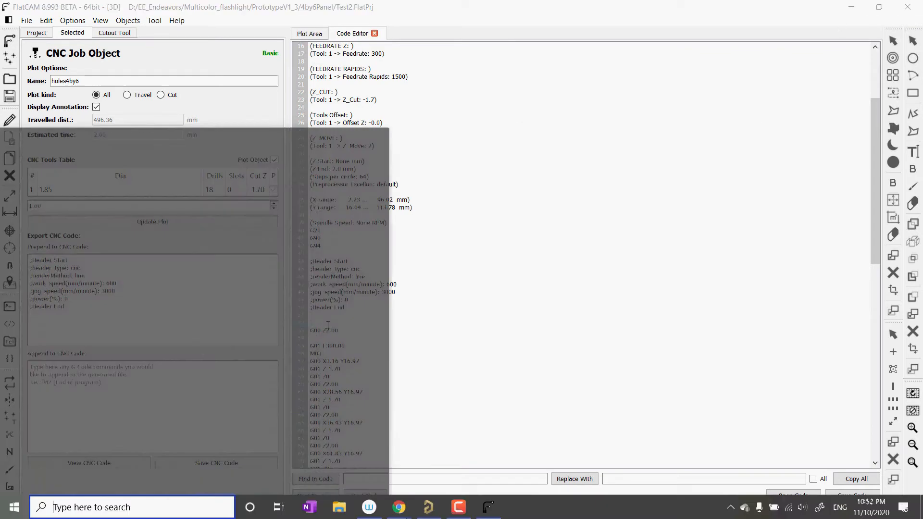
{"action": "left_click", "coordinate": [350, 175]}
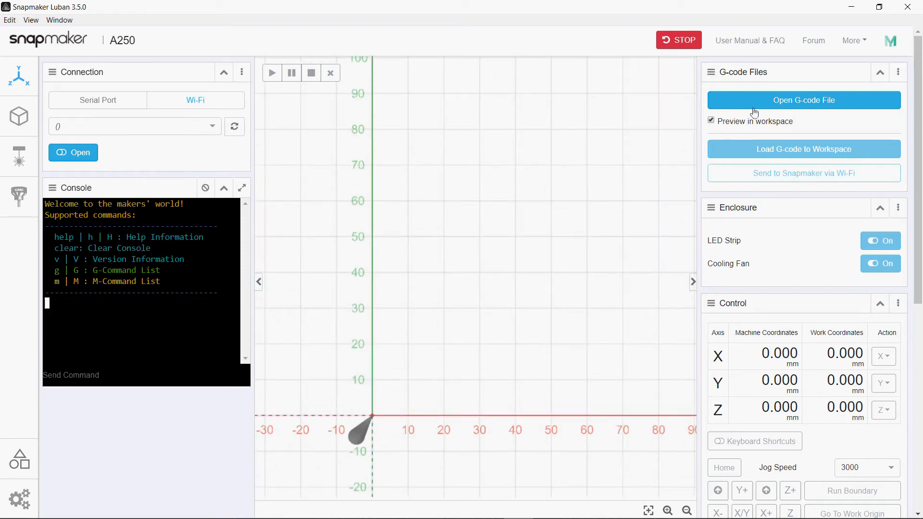
{"action": "left_click", "coordinate": [755, 110]}
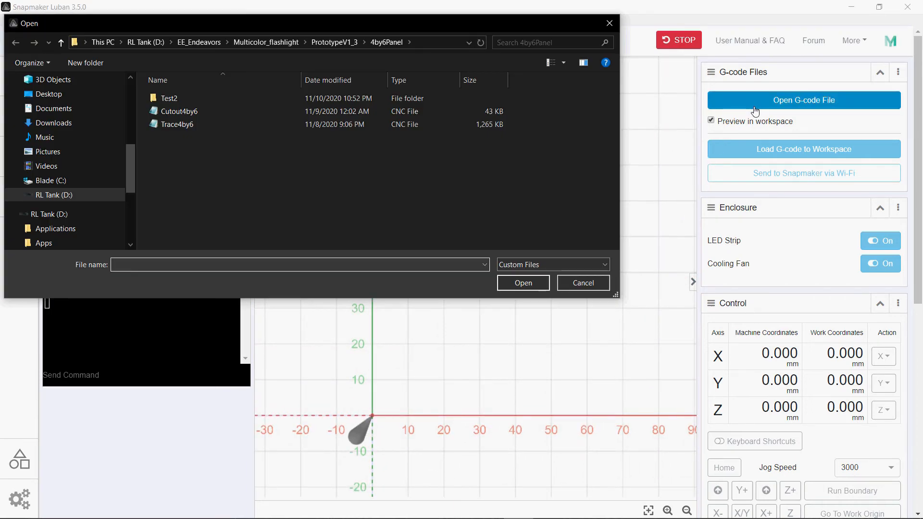
{"action": "double_click", "coordinate": [249, 105]}
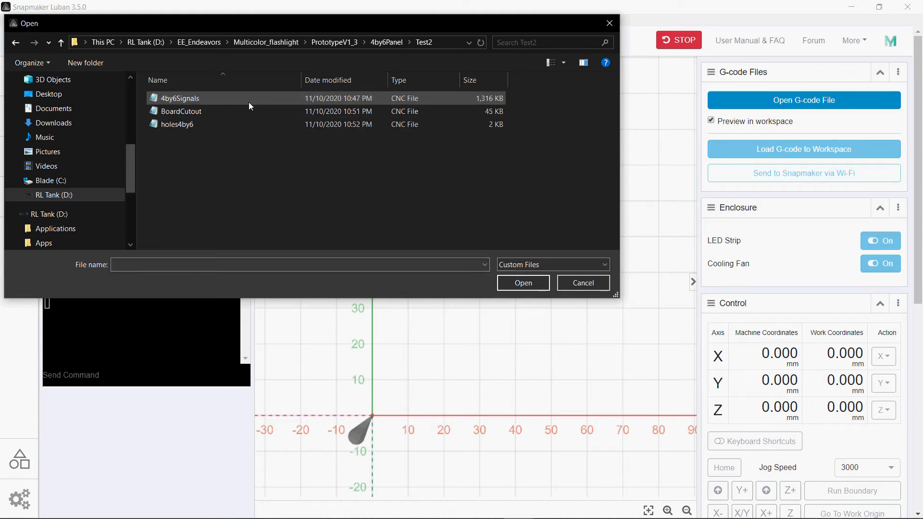
{"action": "left_click", "coordinate": [249, 102]}
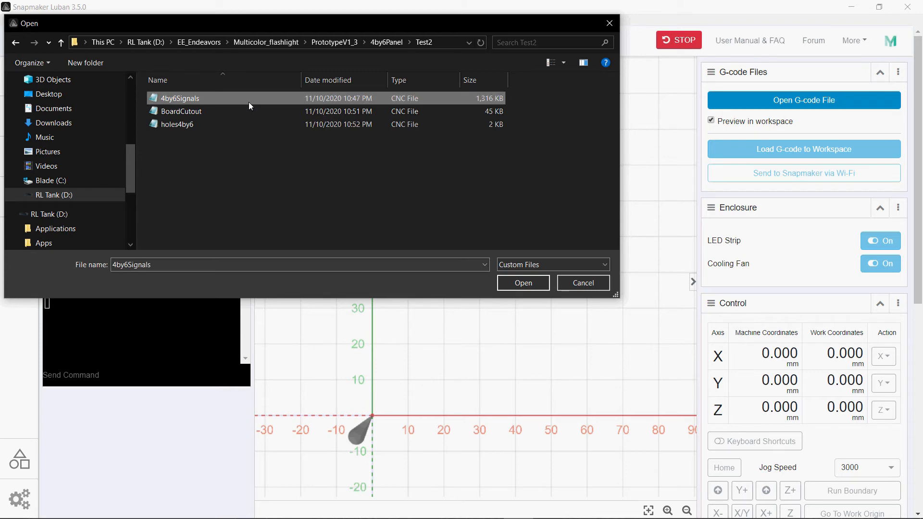
{"action": "left_click", "coordinate": [523, 284]}
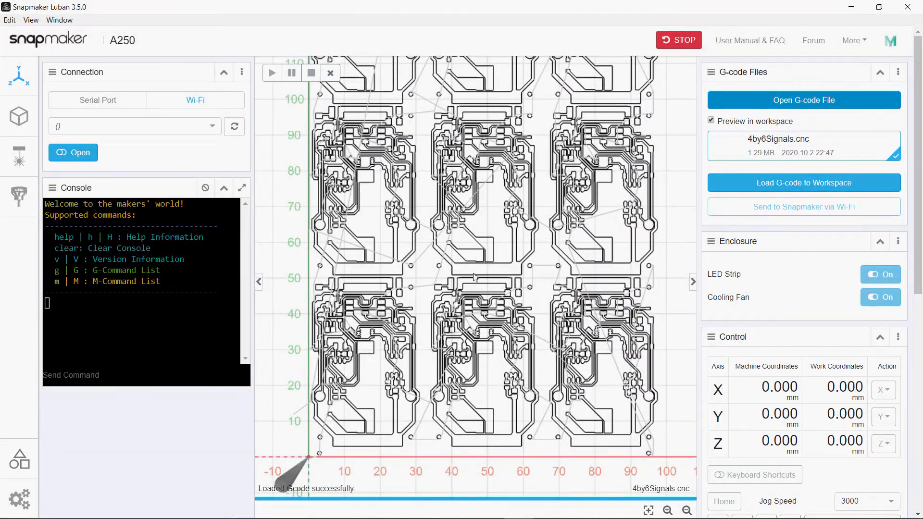
{"action": "scroll", "coordinate": [474, 278], "scroll_direction": "down", "scroll_amount": 5}
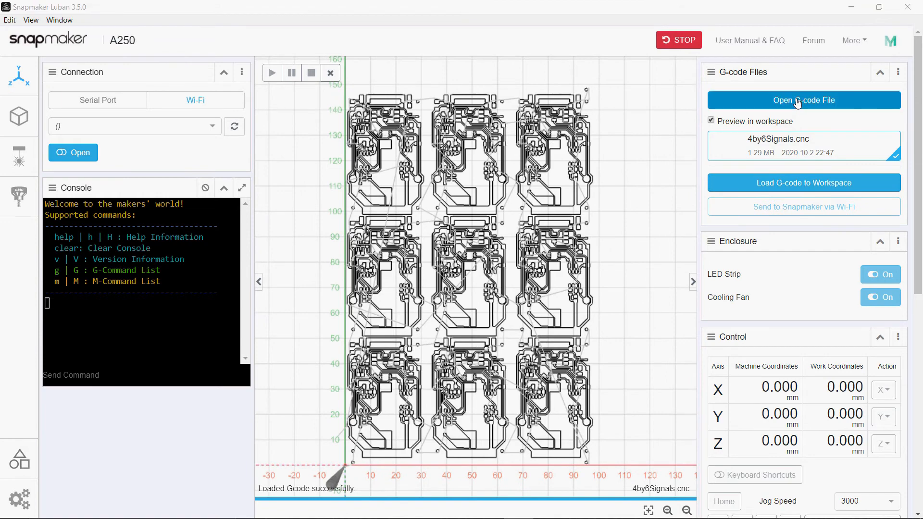
Step: Open the BoardCutout and holes4by6 G-code files from the Test2 folder and preview their toolpaths
{"action": "left_click", "coordinate": [798, 101]}
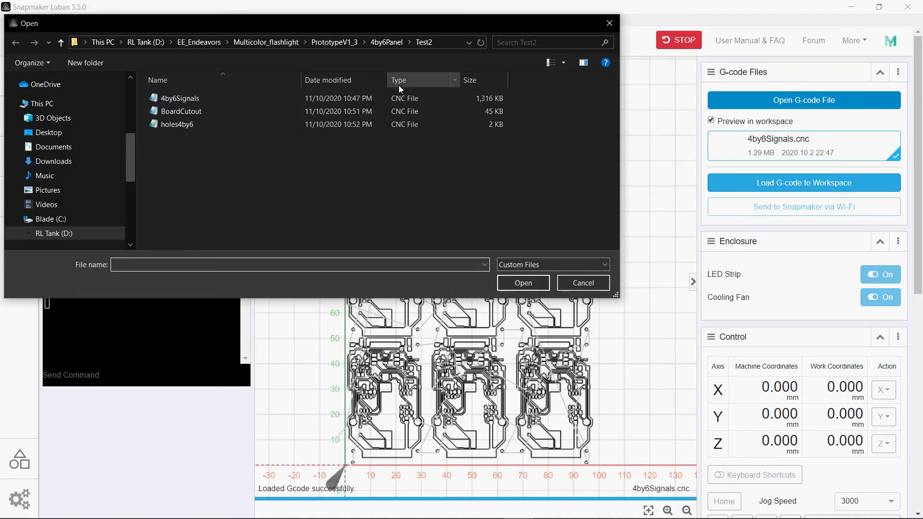
{"action": "left_click", "coordinate": [208, 111]}
{"action": "left_click", "coordinate": [523, 282]}
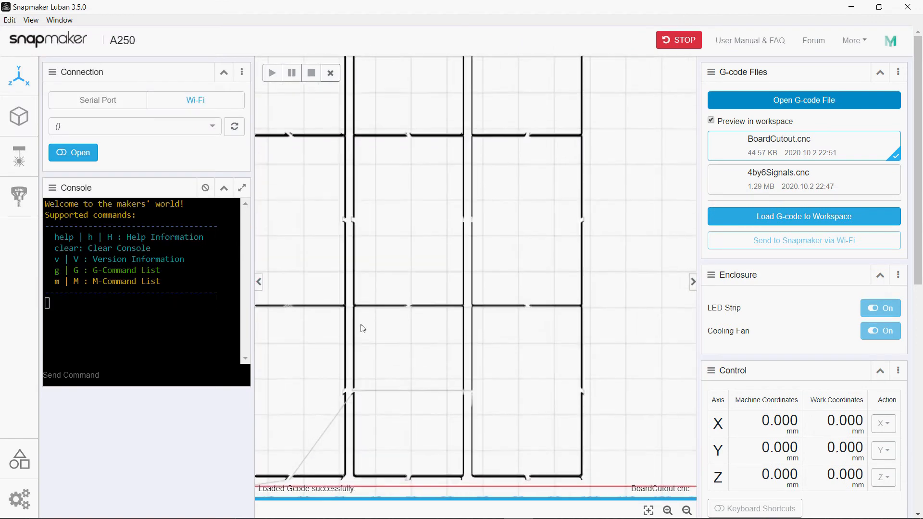
{"action": "left_click", "coordinate": [797, 100]}
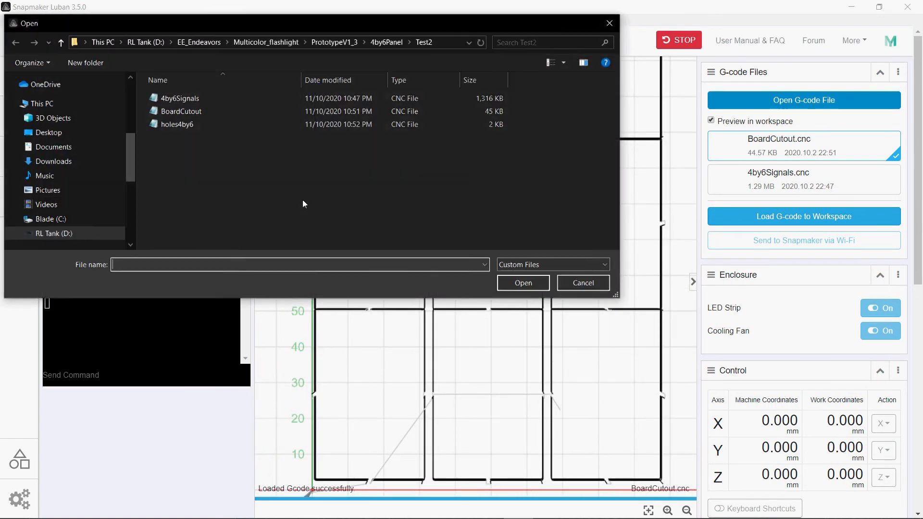
{"action": "left_click", "coordinate": [184, 123]}
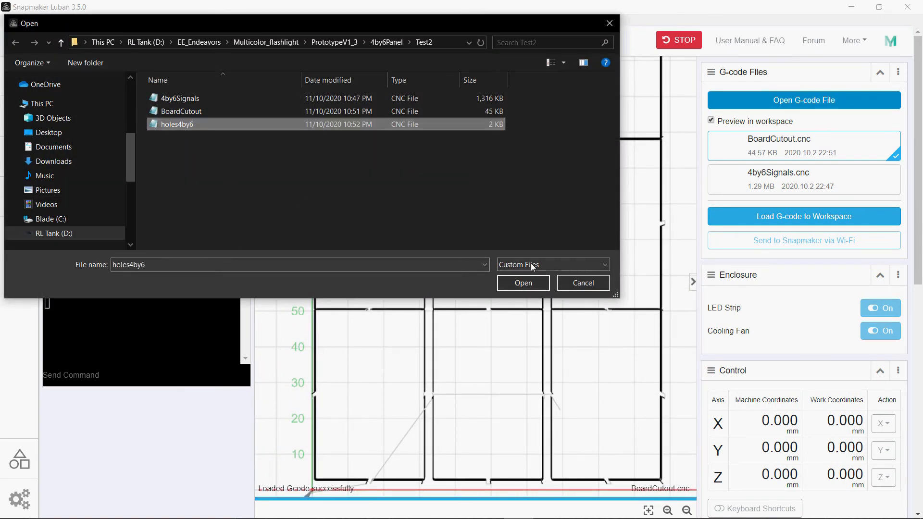
{"action": "left_click", "coordinate": [526, 285]}
{"action": "left_click_drag", "start_coordinate": [478, 327], "coordinate": [382, 417]}
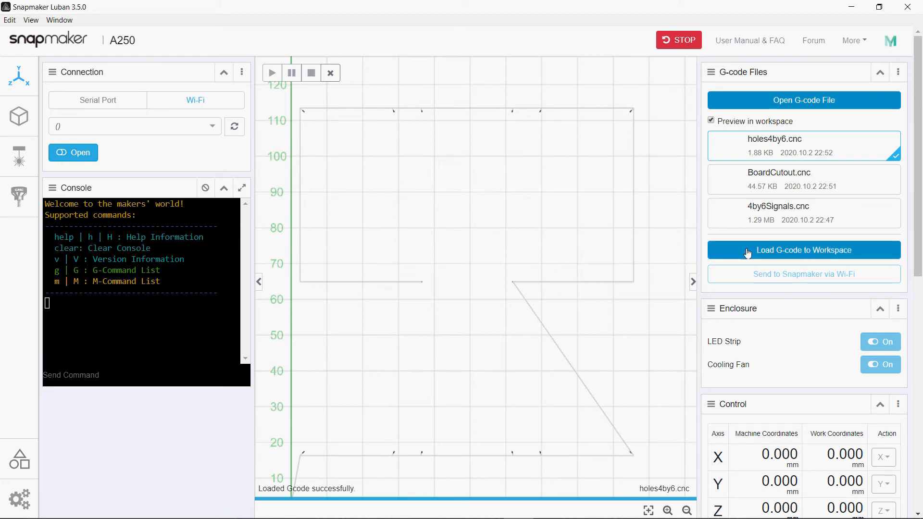
Step: Load the 4by6Signals G-code back into the workspace
{"action": "left_click", "coordinate": [779, 220]}
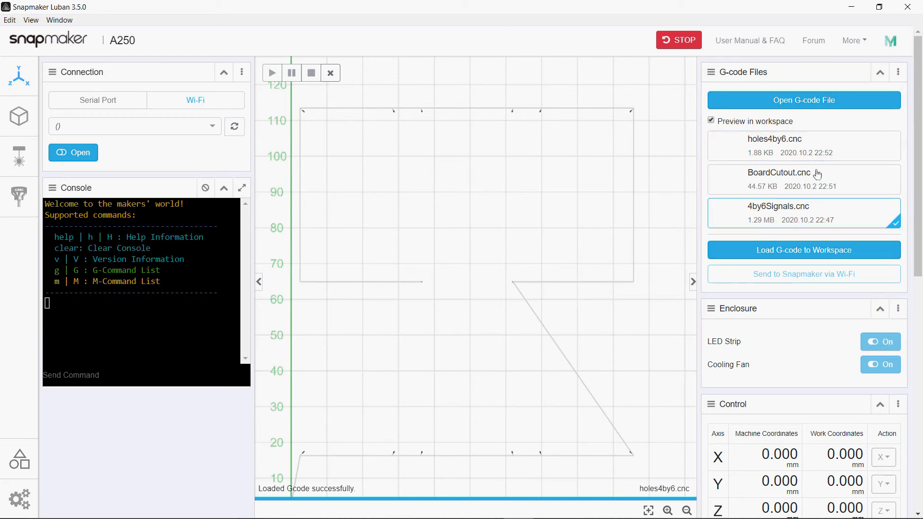
{"action": "left_click", "coordinate": [802, 250]}
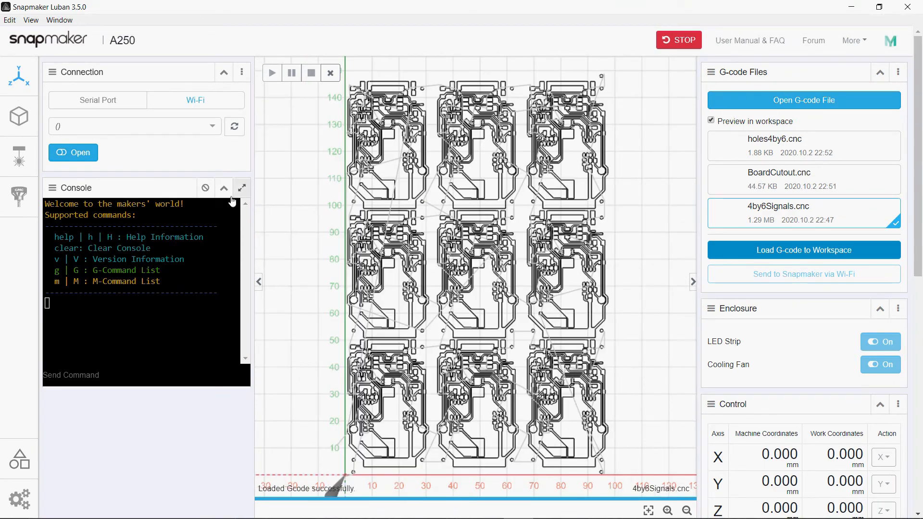
Step: Refresh the list of machines, connect to the Snapmaker over Wi-Fi, and send it the 4by6Signals file
{"action": "left_click", "coordinate": [235, 128]}
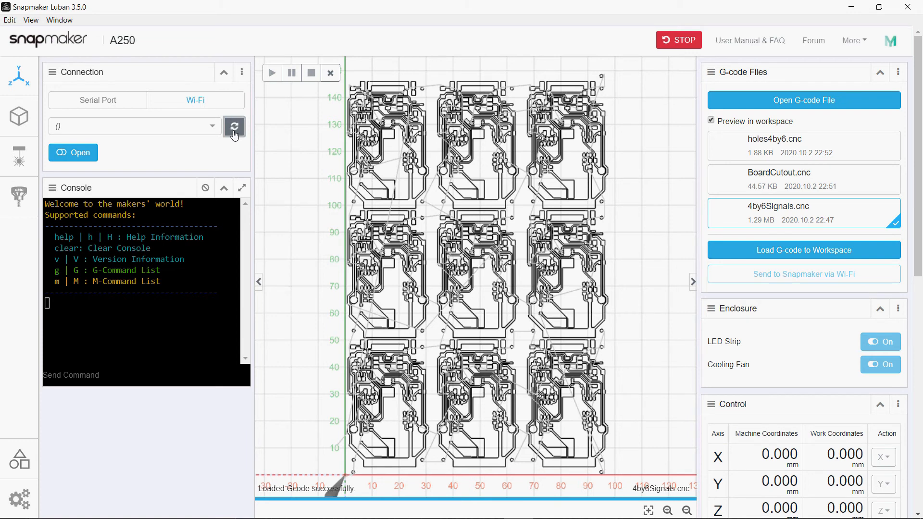
{"action": "left_click", "coordinate": [213, 128]}
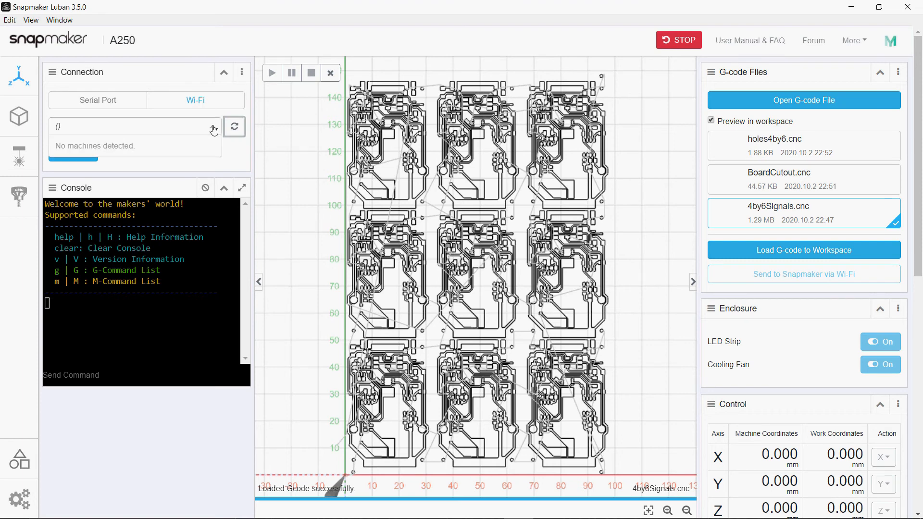
{"action": "left_click", "coordinate": [214, 130]}
{"action": "left_click", "coordinate": [235, 126]}
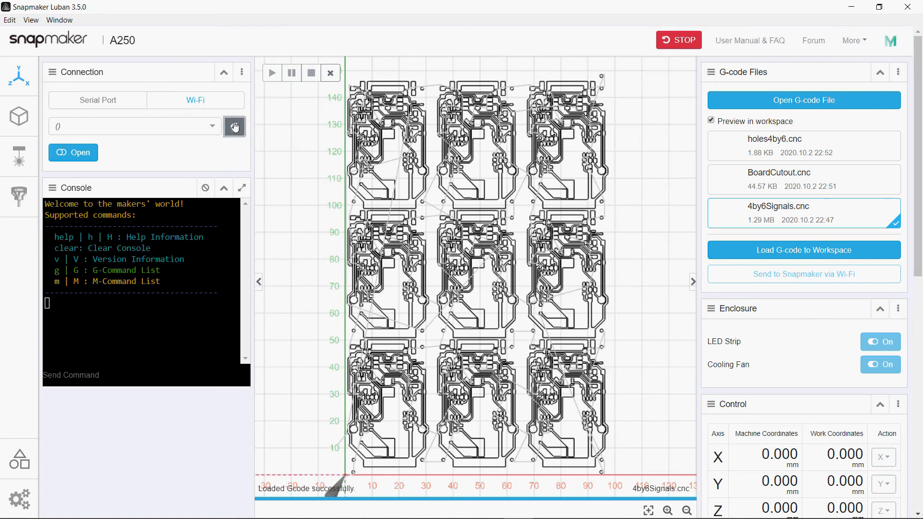
{"action": "left_click", "coordinate": [96, 156]}
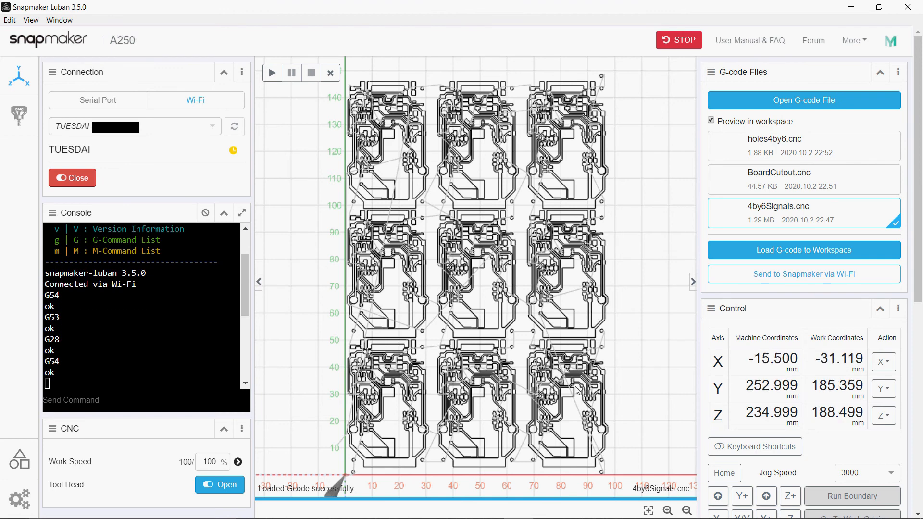
{"action": "left_click", "coordinate": [827, 284]}
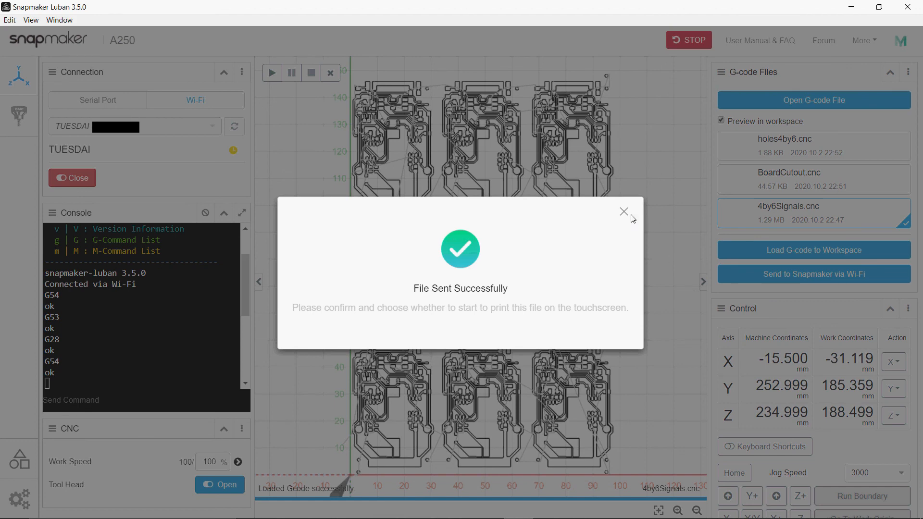